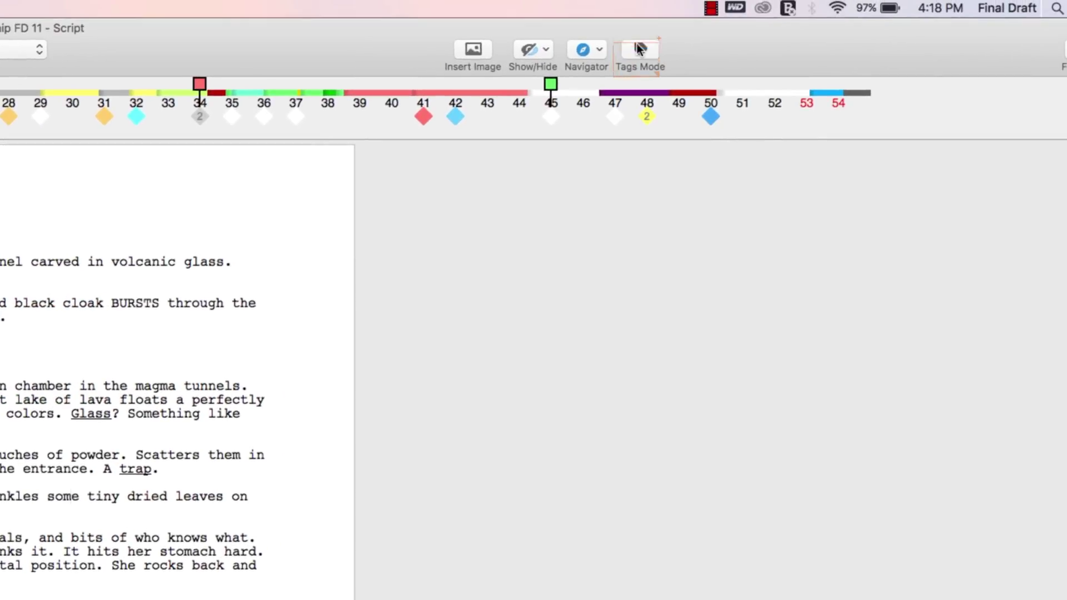
Turn on Tags Mode and tag 'knife' as a Props item.
{"action": "left_click", "coordinate": [641, 52]}
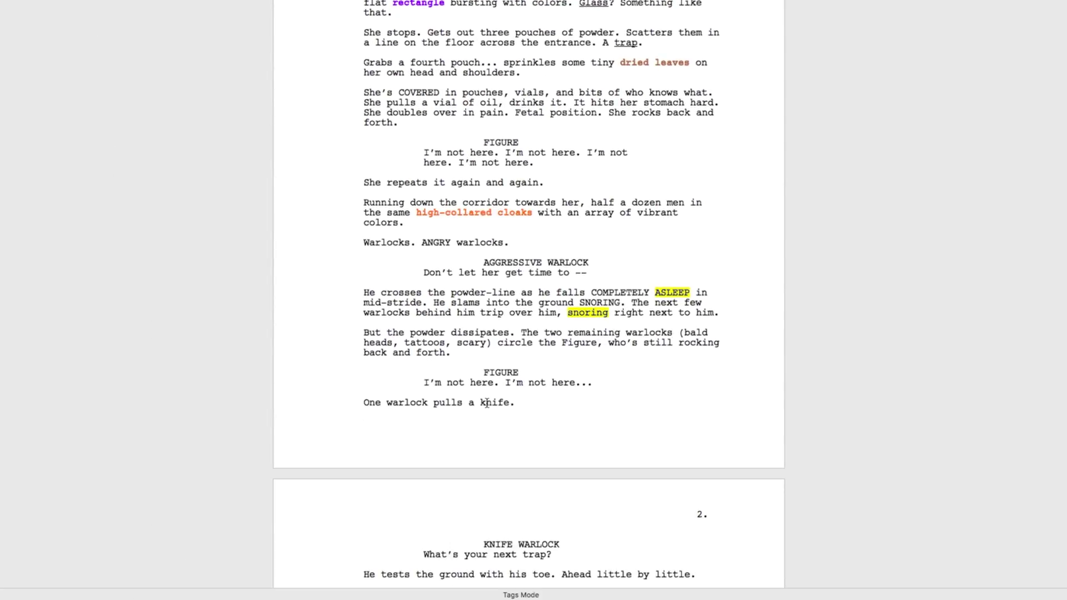
{"action": "double_click", "coordinate": [482, 403]}
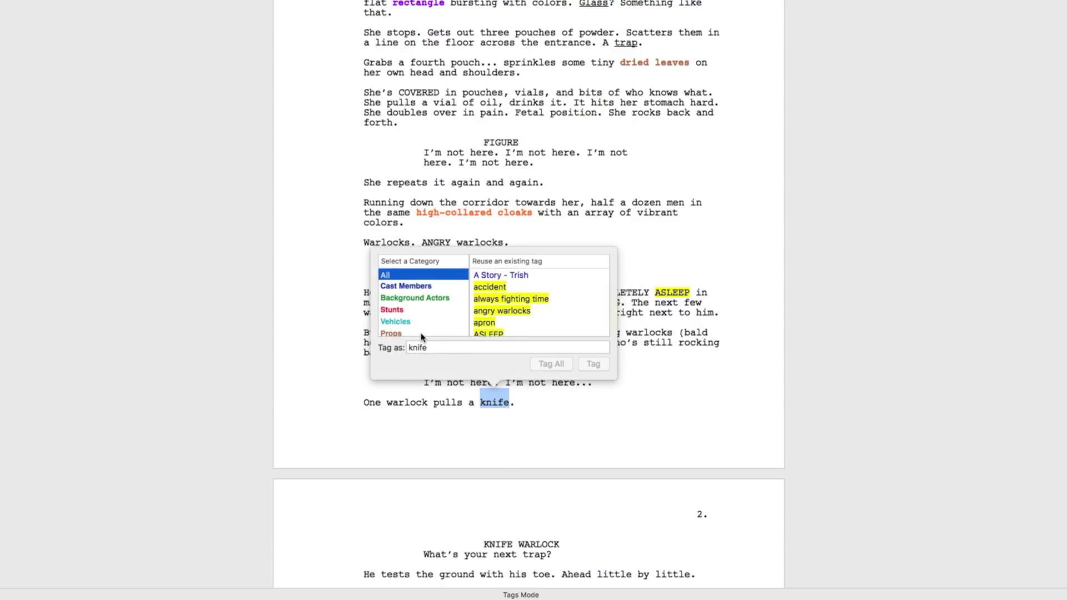
{"action": "scroll", "coordinate": [421, 337], "scroll_direction": "down", "scroll_amount": 1}
{"action": "left_click", "coordinate": [401, 323]}
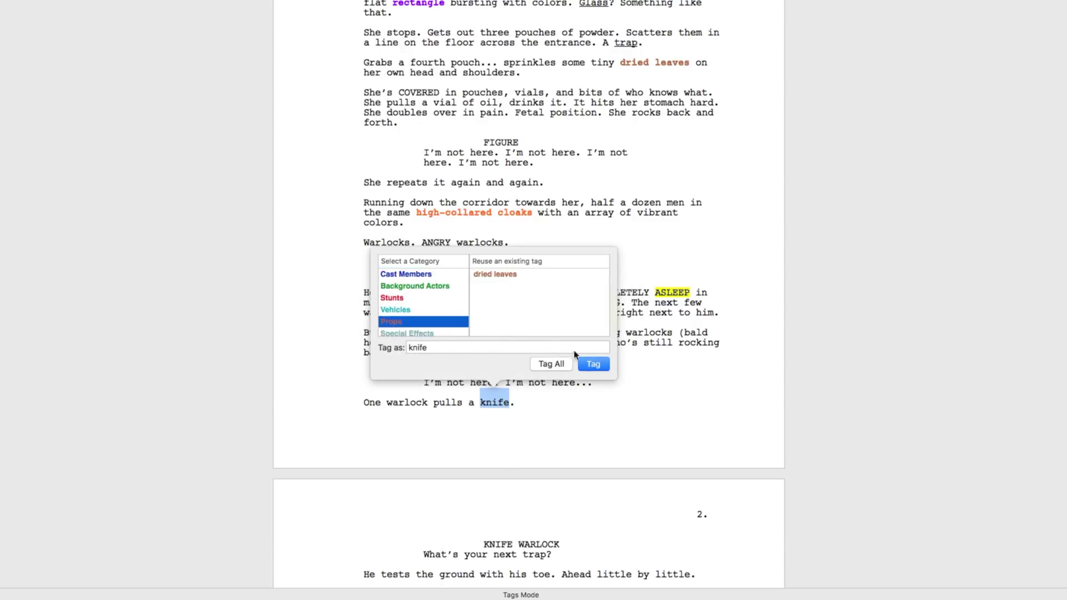
{"action": "left_click", "coordinate": [590, 362]}
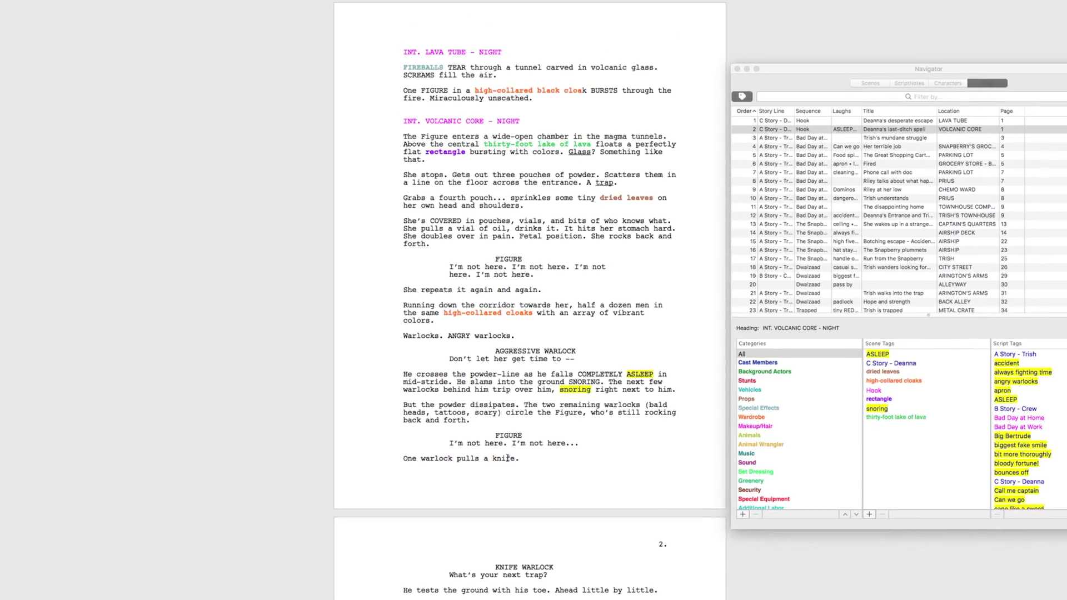
Apply the knife tag to all 11 occurrences in the script.
{"action": "double_click", "coordinate": [507, 457]}
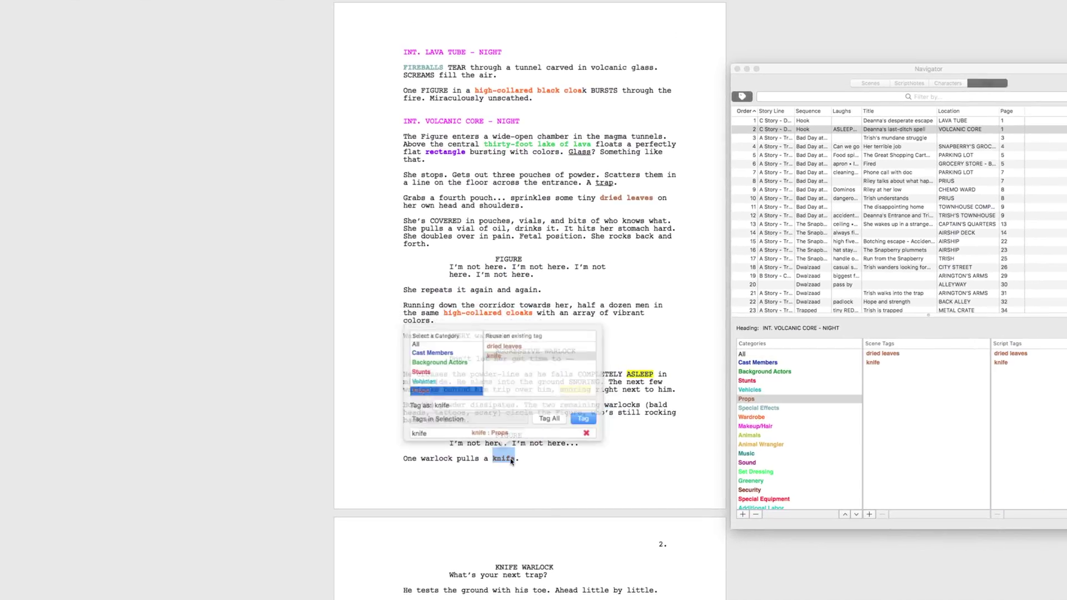
{"action": "left_click", "coordinate": [546, 419]}
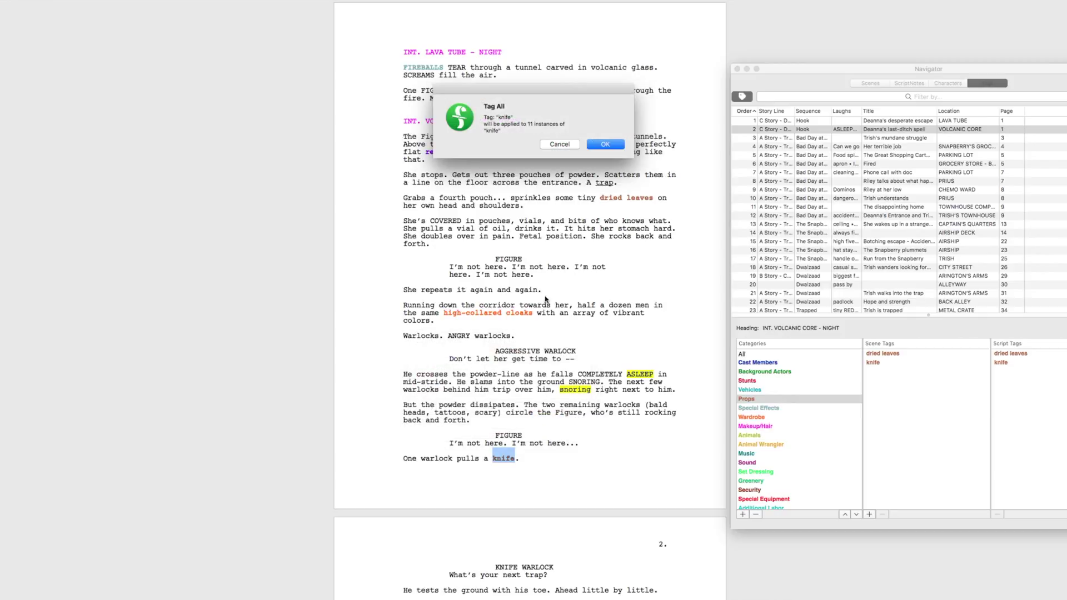
{"action": "left_click", "coordinate": [606, 146]}
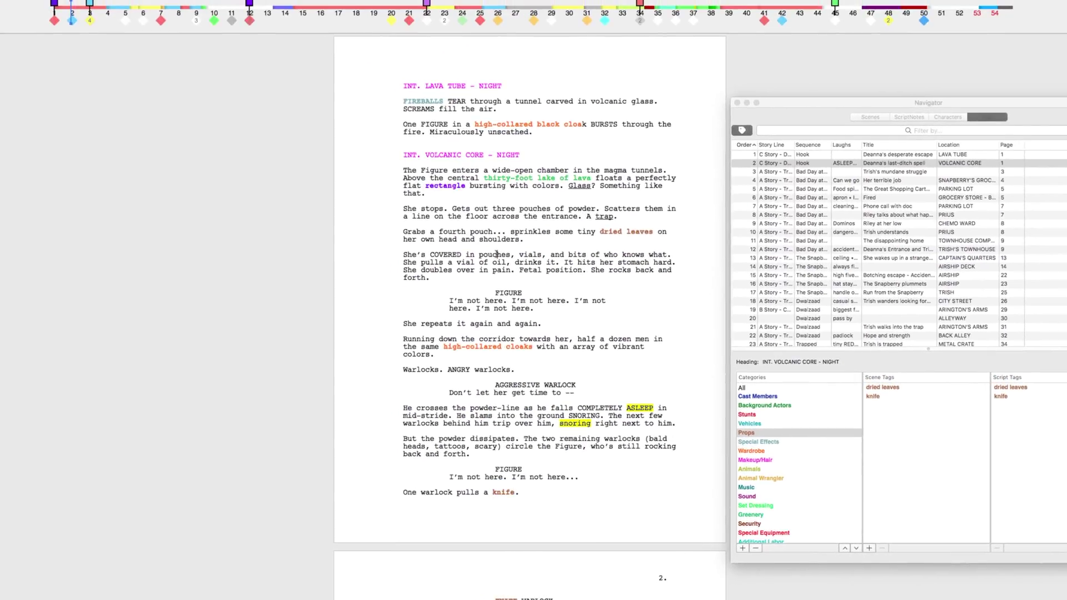
Tag 'pouches' and 'vials' as props.
{"action": "double_click", "coordinate": [482, 245]}
{"action": "left_click", "coordinate": [563, 226]}
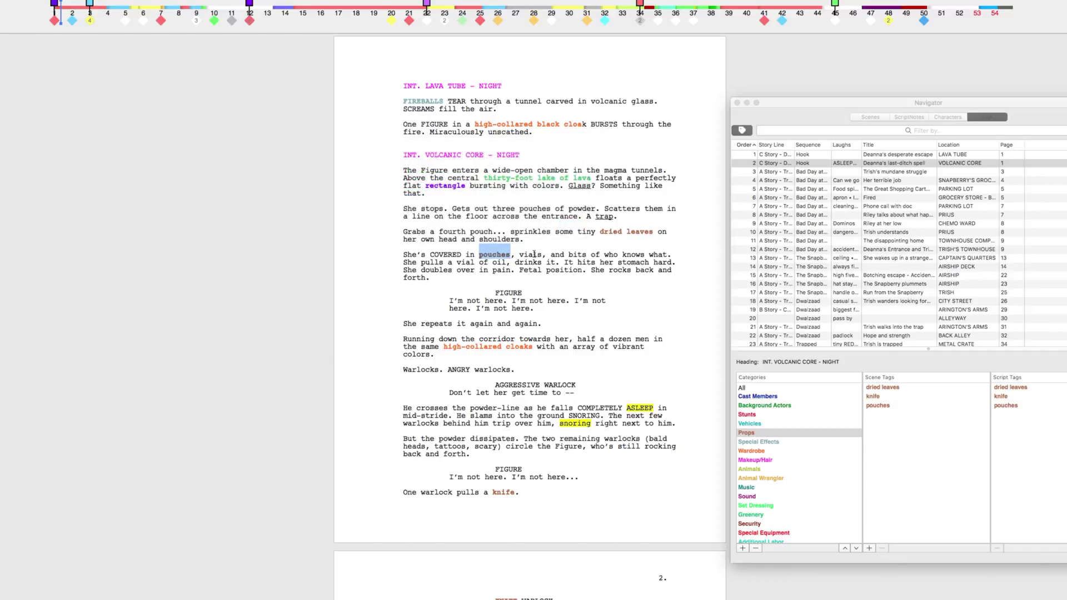
{"action": "double_click", "coordinate": [530, 255]}
{"action": "left_click", "coordinate": [607, 226]}
Tag every character name using Production > Tag All Characters.
{"action": "left_click", "coordinate": [595, 262]}
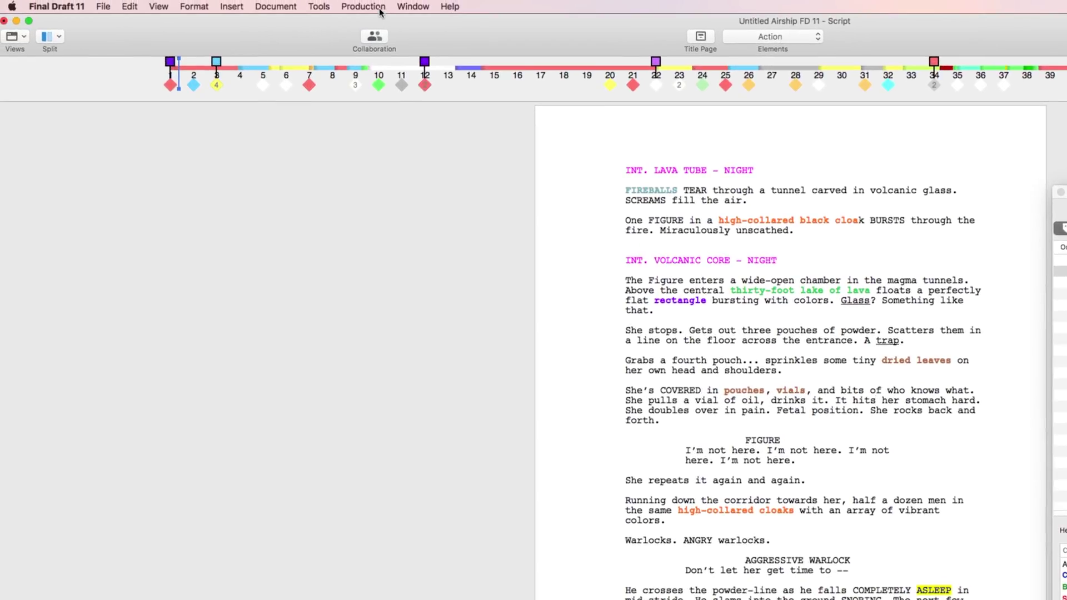
{"action": "left_click", "coordinate": [379, 8]}
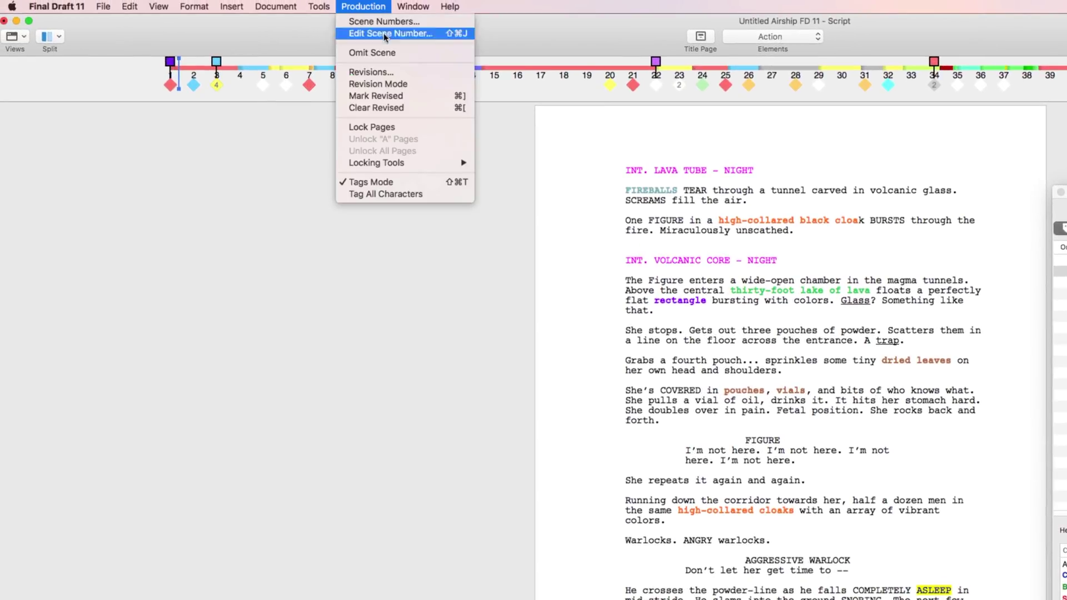
{"action": "left_click", "coordinate": [433, 194]}
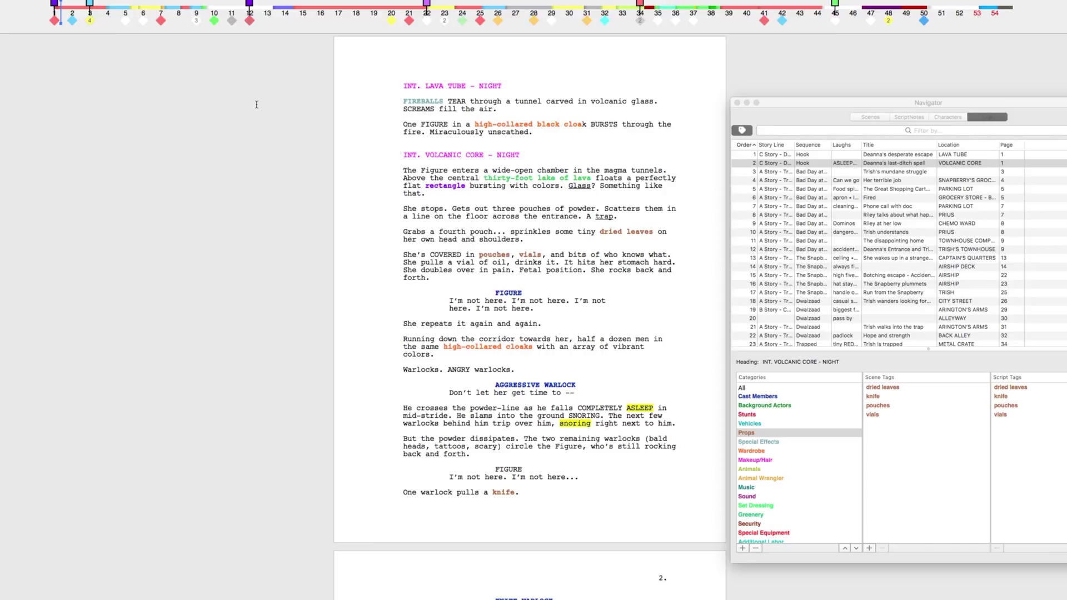
{"action": "scroll", "coordinate": [256, 104], "scroll_direction": "down", "scroll_amount": 15}
{"action": "scroll", "coordinate": [662, 67], "scroll_direction": "down", "scroll_amount": 15}
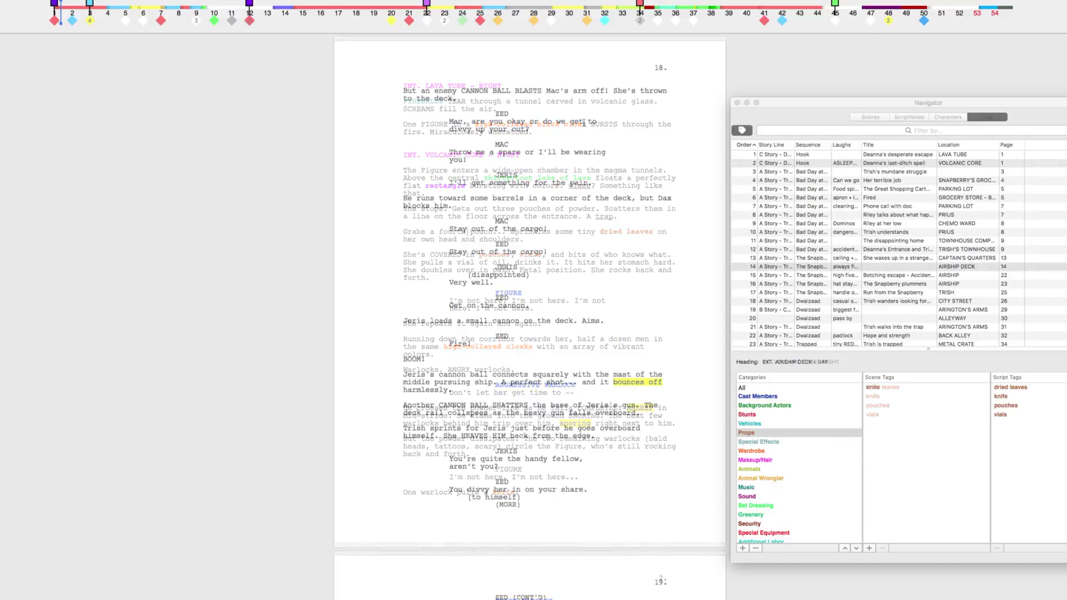
{"action": "scroll", "coordinate": [584, 122], "scroll_direction": "down", "scroll_amount": 10}
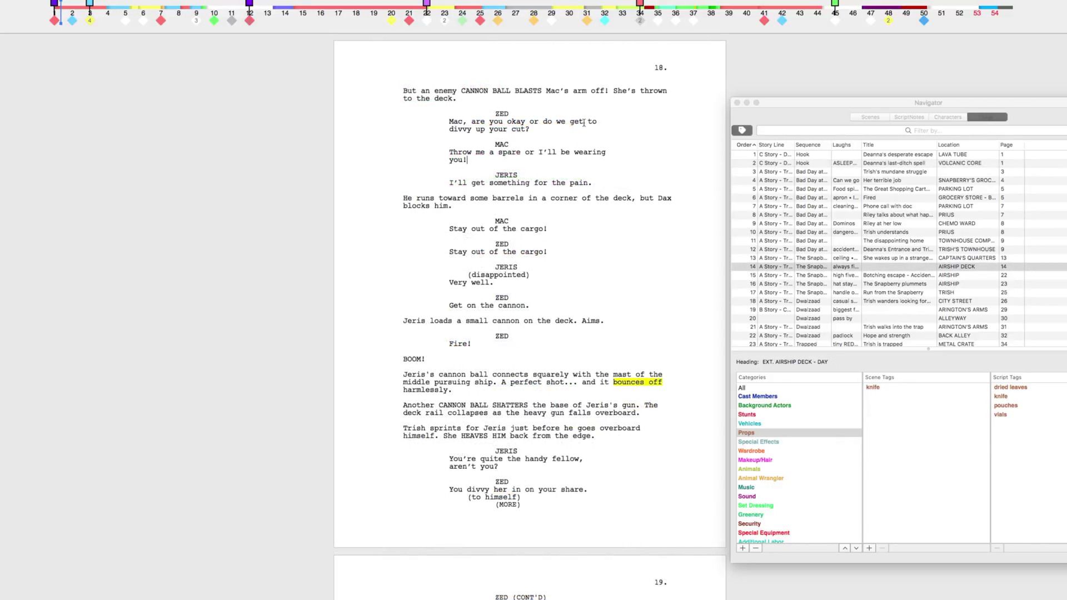
Tag 'cannon' on page 18 as the Props tag "Jeris' cannon".
{"action": "double_click", "coordinate": [505, 320]}
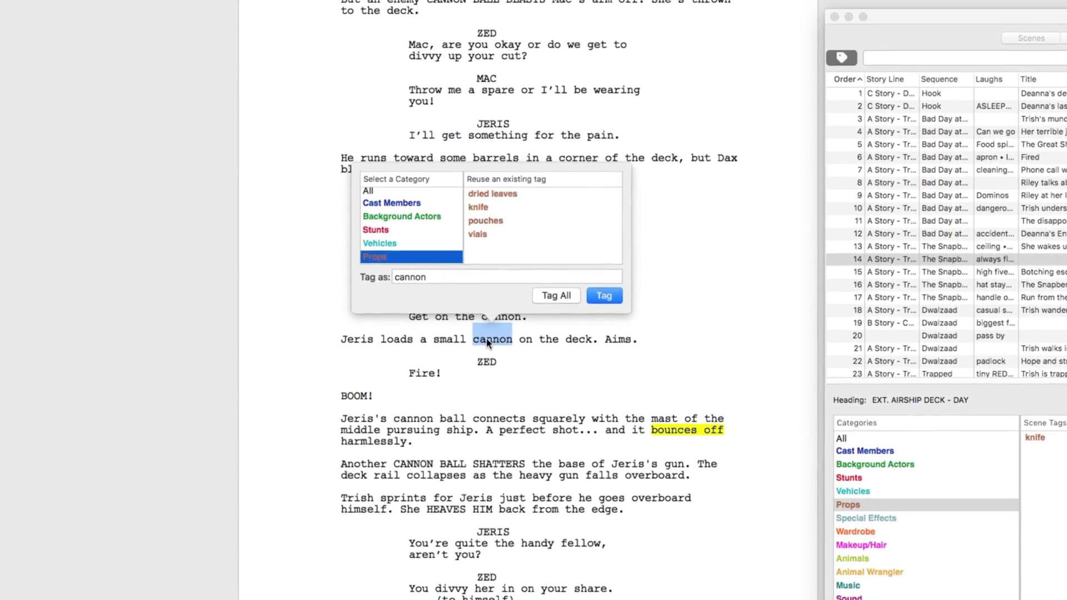
{"action": "left_click", "coordinate": [395, 277]}
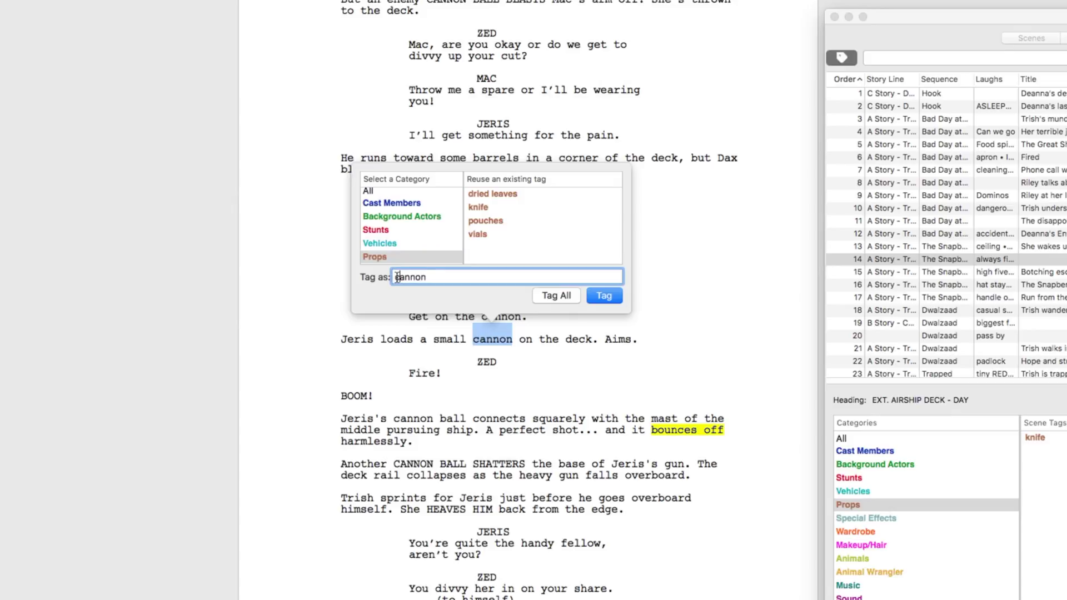
{"action": "type", "text": "Jeris'"}
{"action": "left_click", "coordinate": [401, 259]}
{"action": "left_click", "coordinate": [609, 297]}
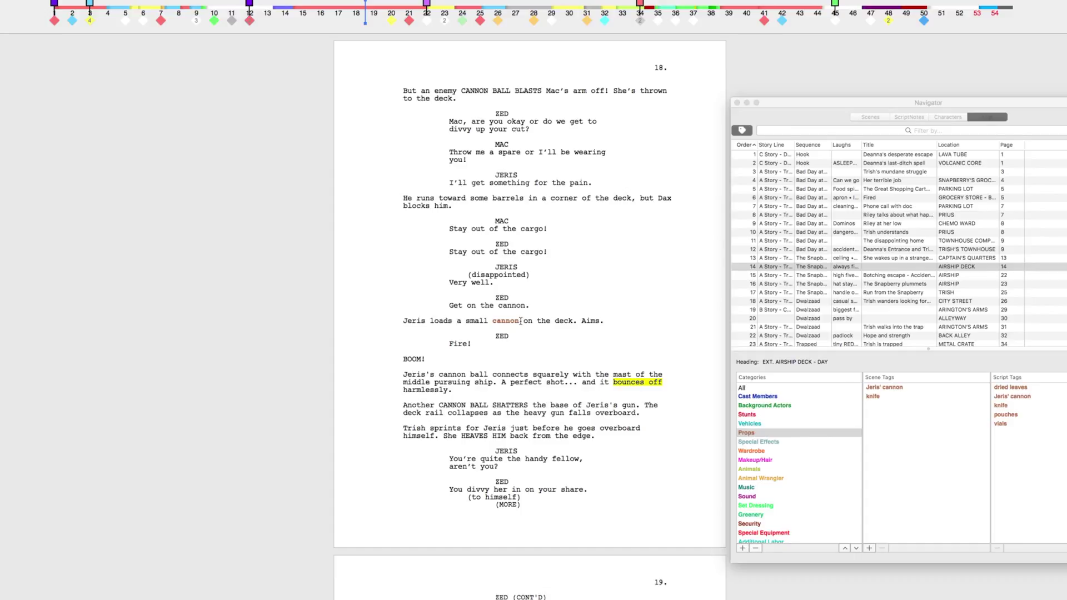
Add a Special Effects tag to 'cannon' and list the scene's tags from all categories.
{"action": "double_click", "coordinate": [513, 320]}
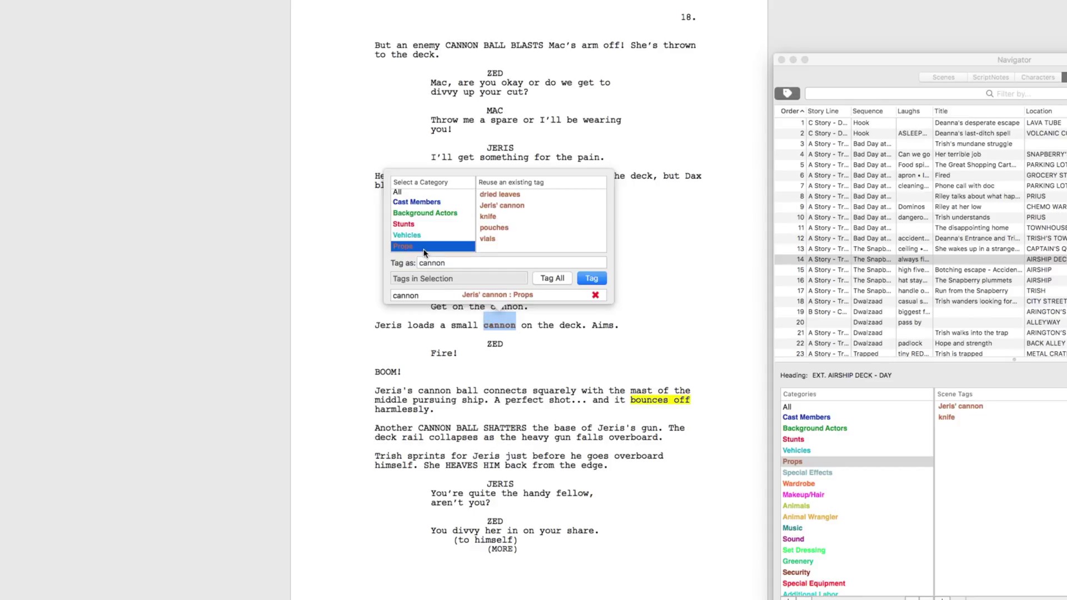
{"action": "scroll", "coordinate": [424, 244], "scroll_direction": "down", "scroll_amount": 3}
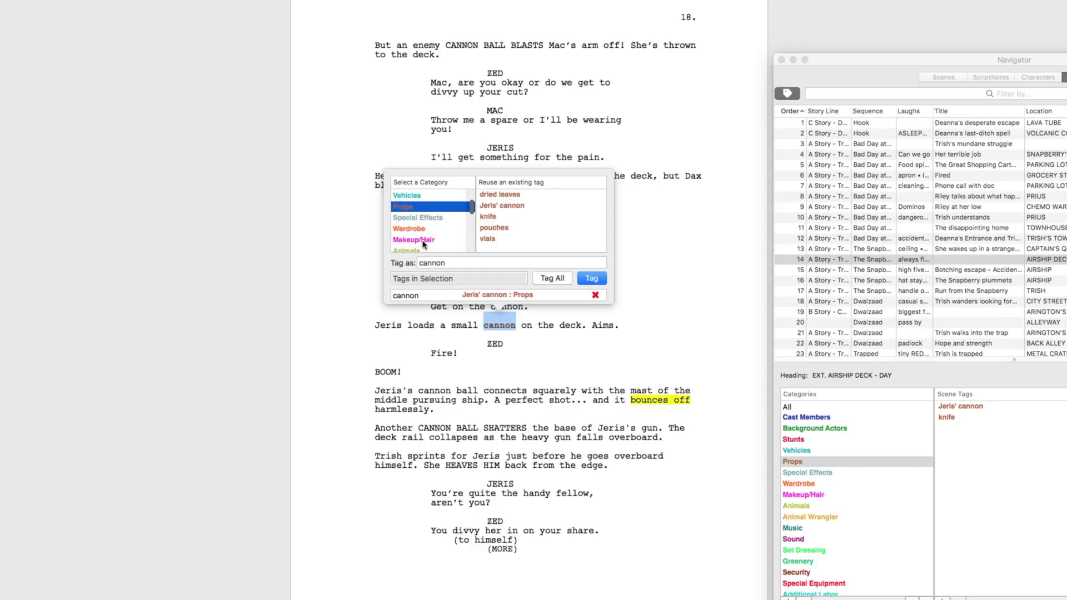
{"action": "left_click", "coordinate": [425, 212]}
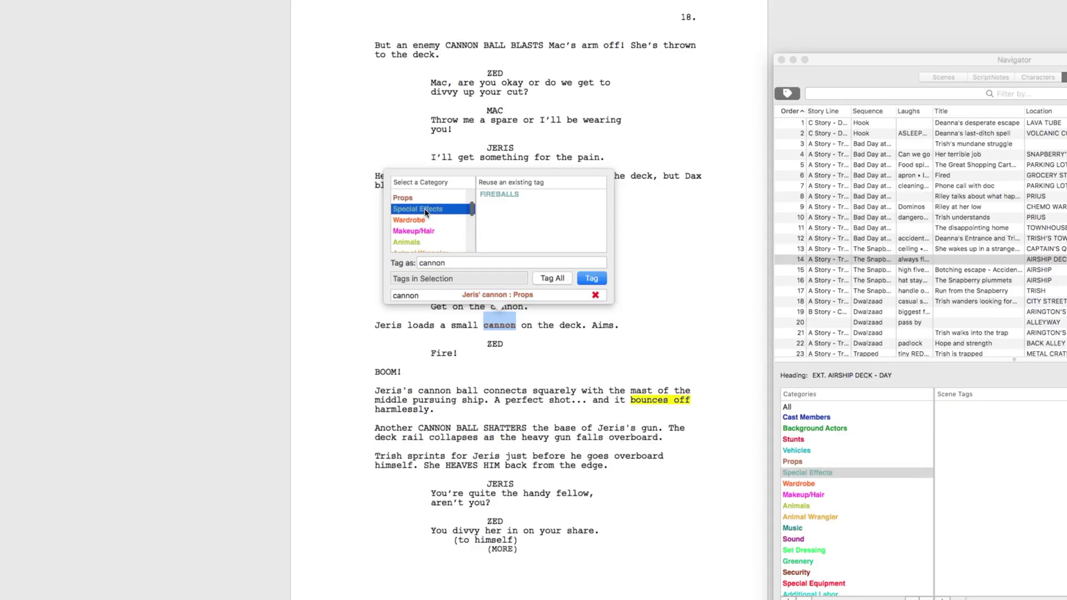
{"action": "left_click", "coordinate": [593, 279]}
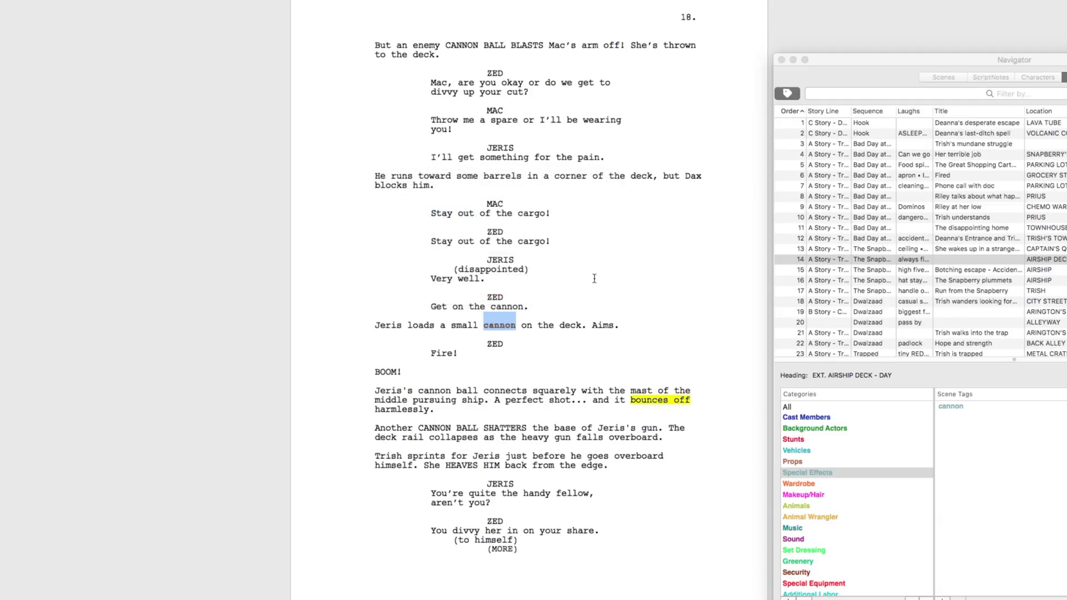
{"action": "double_click", "coordinate": [504, 326]}
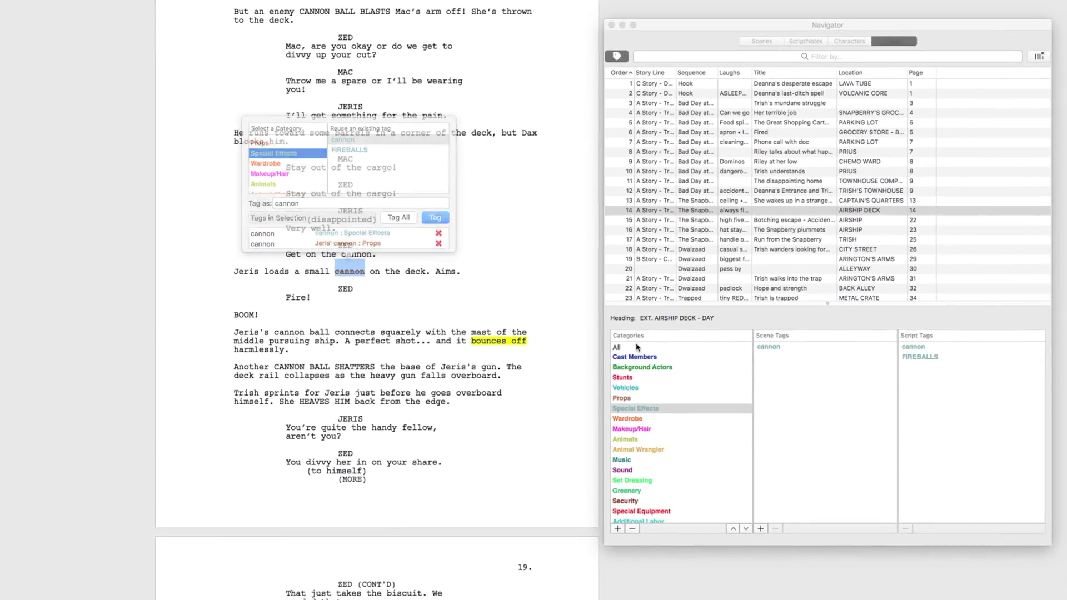
{"action": "left_click", "coordinate": [638, 347]}
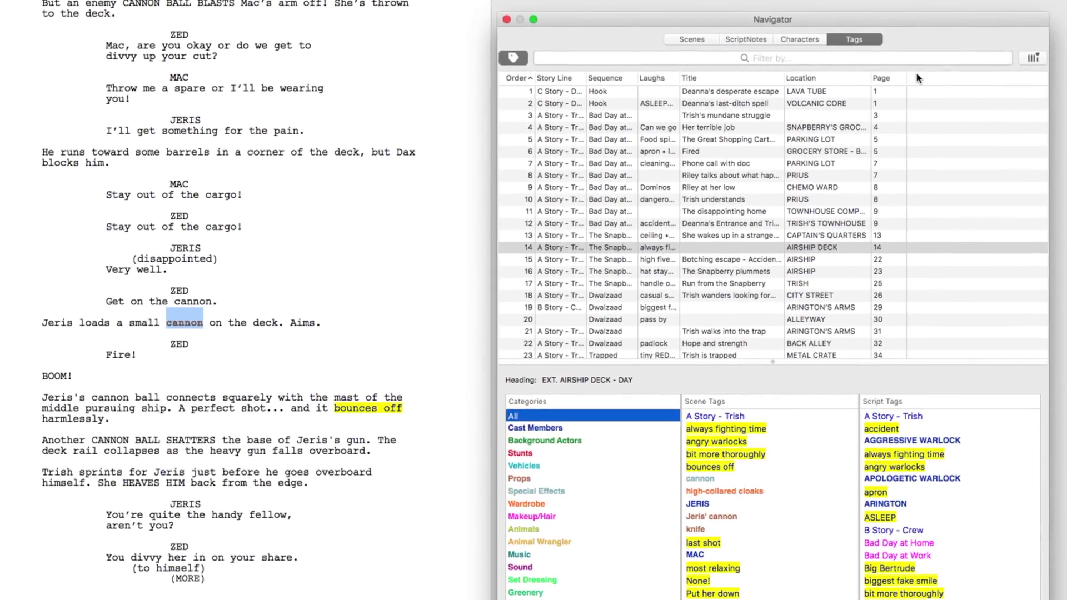
Add a Props category column to the Navigator scene list.
{"action": "right_click", "coordinate": [917, 77]}
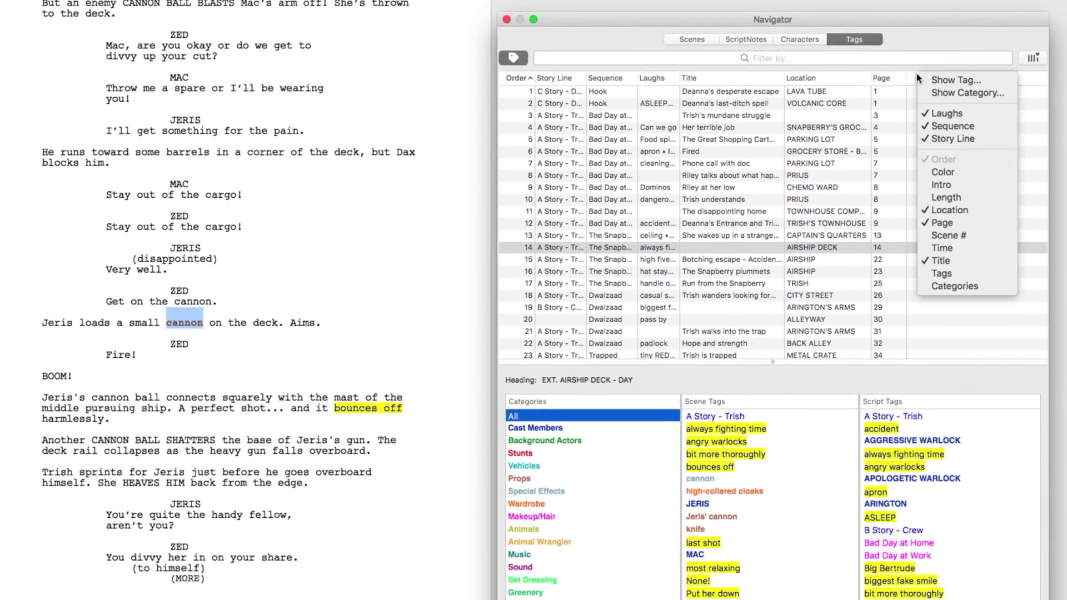
{"action": "left_click", "coordinate": [933, 93]}
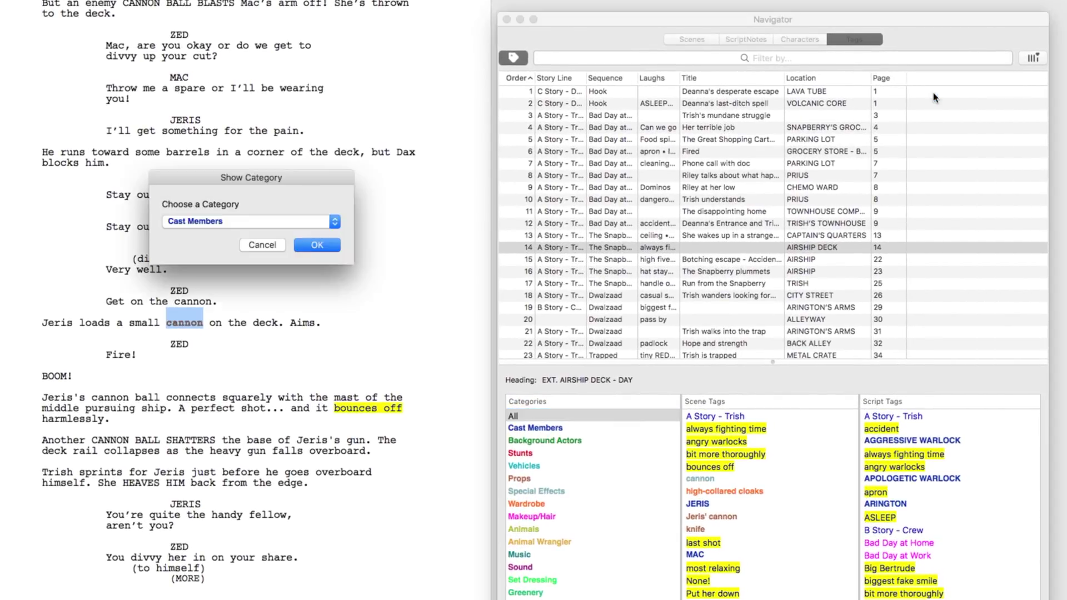
{"action": "left_click", "coordinate": [302, 222]}
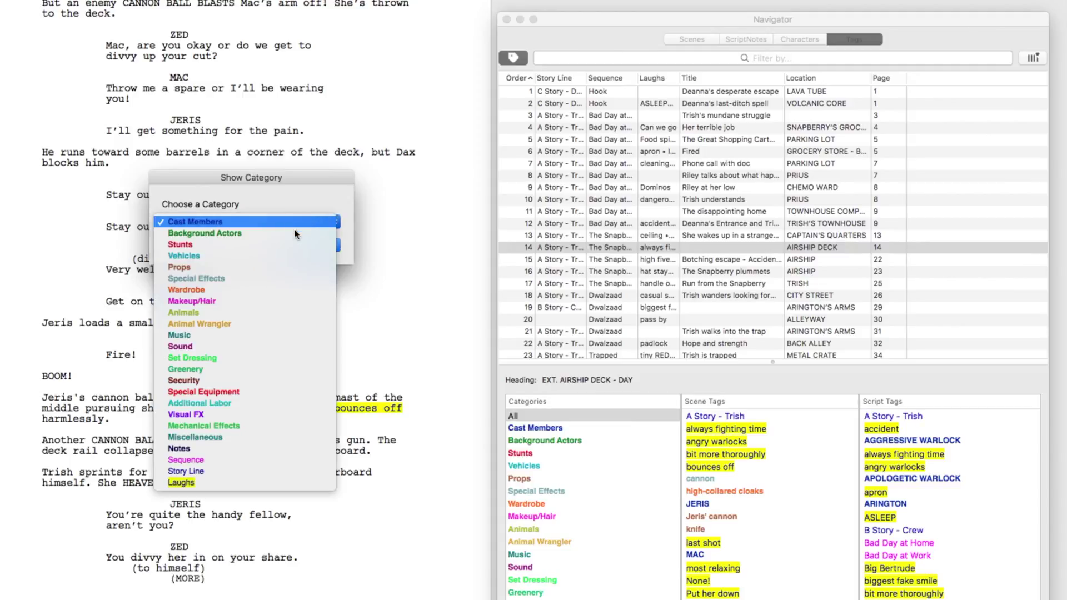
{"action": "left_click", "coordinate": [272, 267]}
{"action": "left_click", "coordinate": [318, 245]}
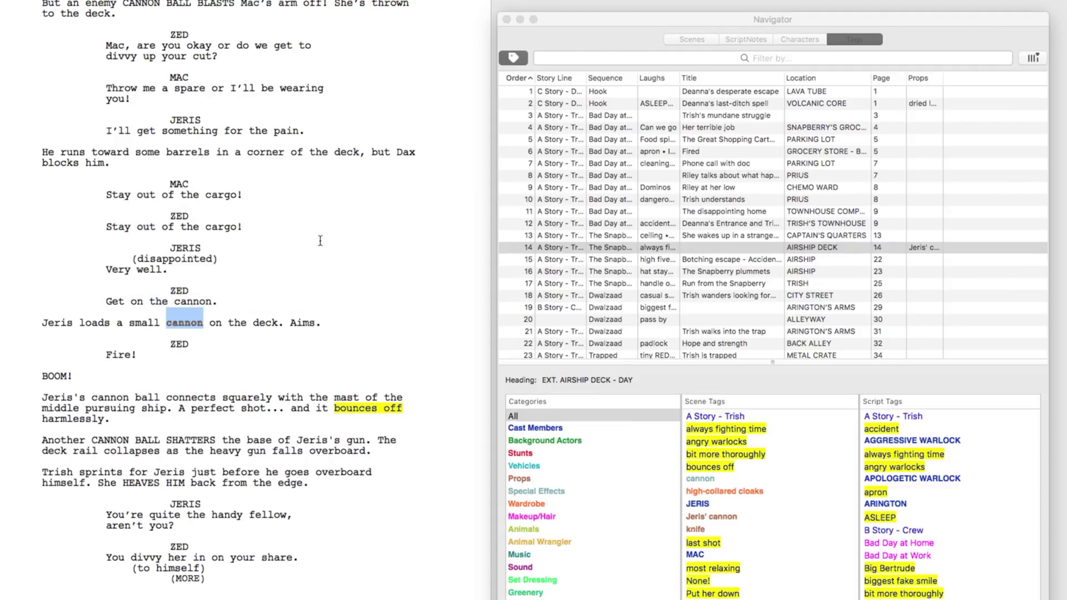
Widen the Props column and sort it descending so prop scenes come first.
{"action": "left_click", "coordinate": [943, 78]}
{"action": "left_click_drag", "start_coordinate": [942, 77], "coordinate": [1009, 77]}
{"action": "scroll", "coordinate": [984, 127], "scroll_direction": "down", "scroll_amount": 2}
{"action": "scroll", "coordinate": [984, 126], "scroll_direction": "up", "scroll_amount": 2}
{"action": "left_click", "coordinate": [971, 81]}
{"action": "left_click", "coordinate": [971, 77]}
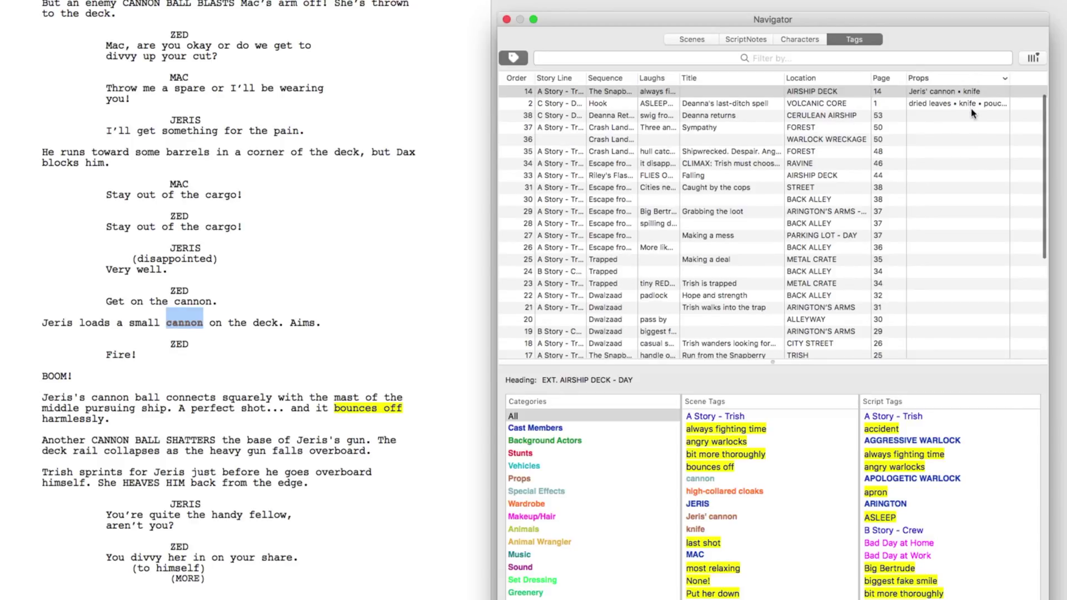
{"action": "scroll", "coordinate": [971, 115], "scroll_direction": "up", "scroll_amount": 1}
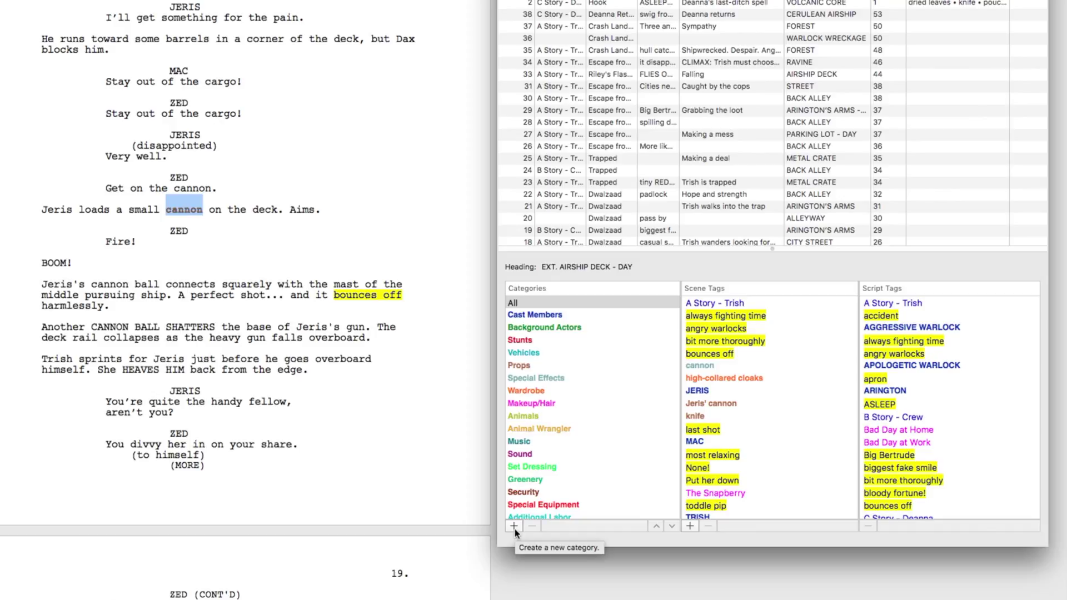
Create the 'Alien Race' tag category with a custom text colour.
{"action": "left_click", "coordinate": [514, 528]}
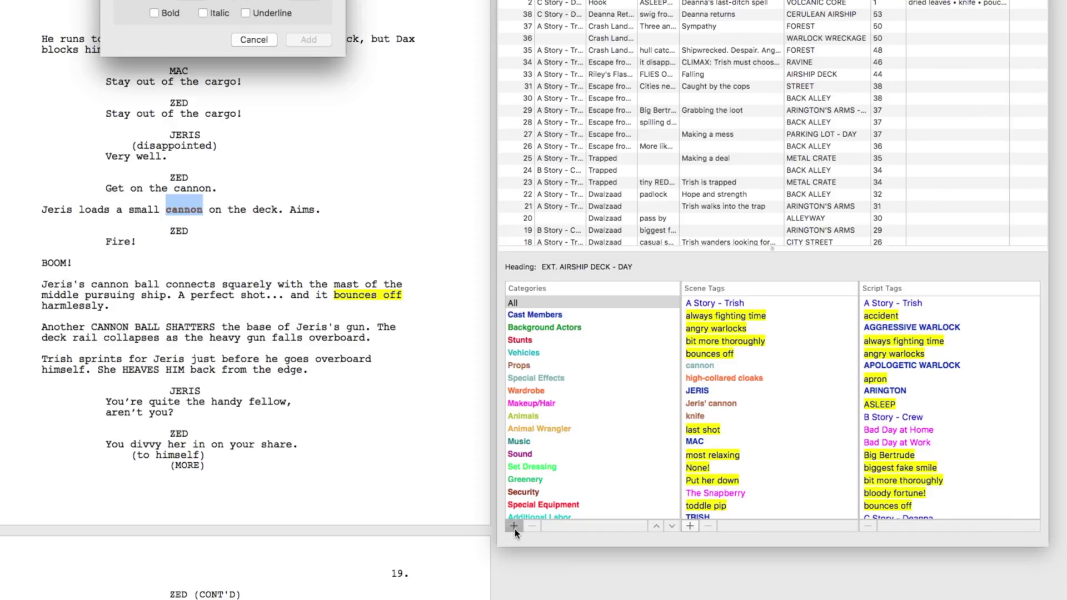
{"action": "type", "text": "Alien"}
{"action": "type", "text": " Race"}
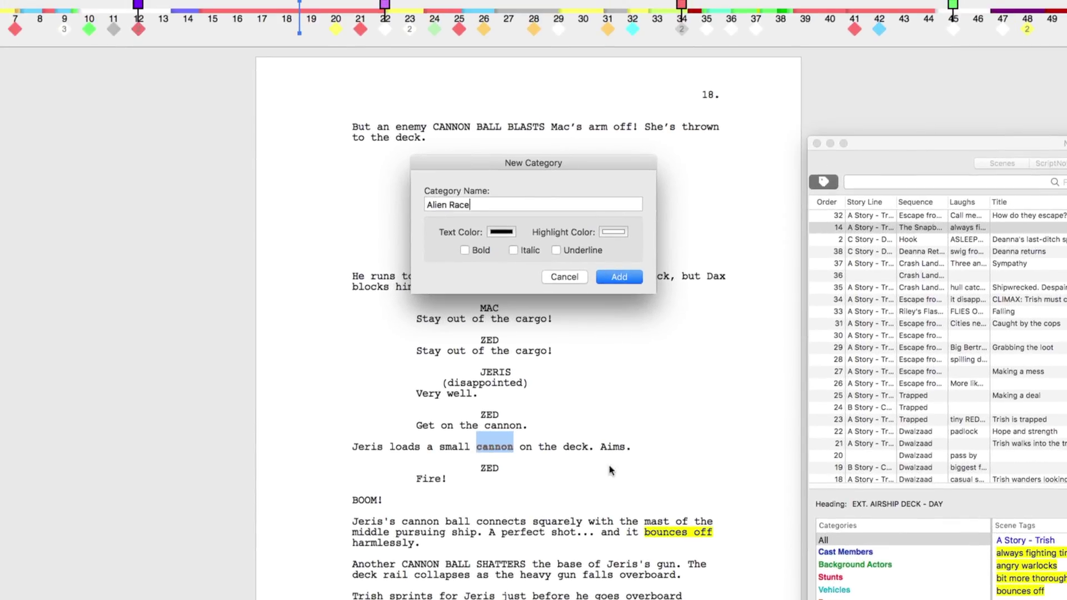
{"action": "left_click", "coordinate": [498, 232]}
{"action": "left_click_drag", "start_coordinate": [477, 152], "coordinate": [588, 151]}
{"action": "left_click", "coordinate": [503, 102]}
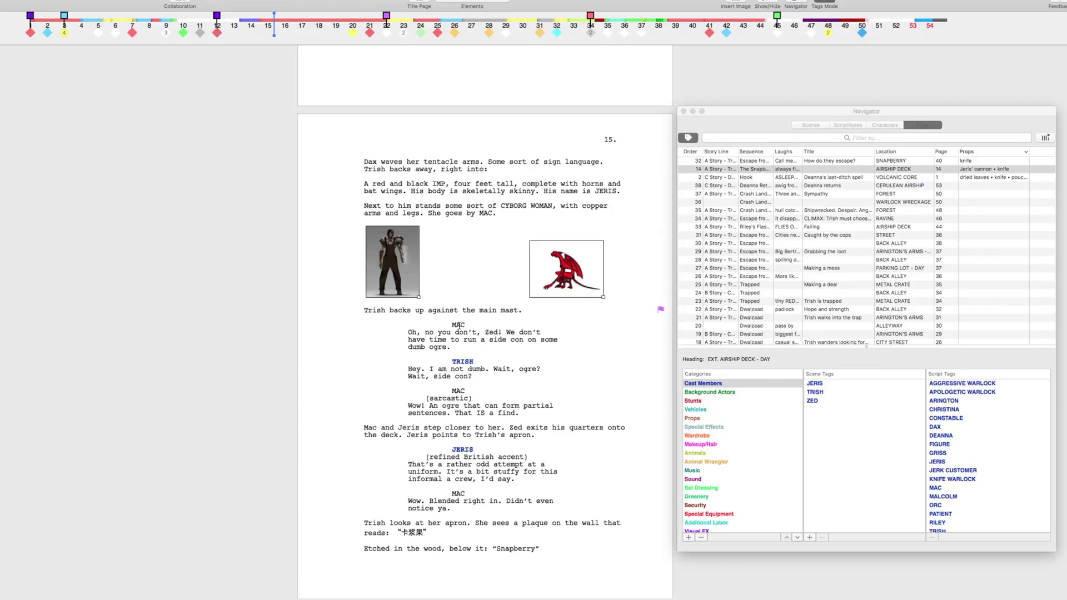
Tag MAC as a cast member and CYBORG as Alien Race, then select MAC's tag.
{"action": "double_click", "coordinate": [459, 324]}
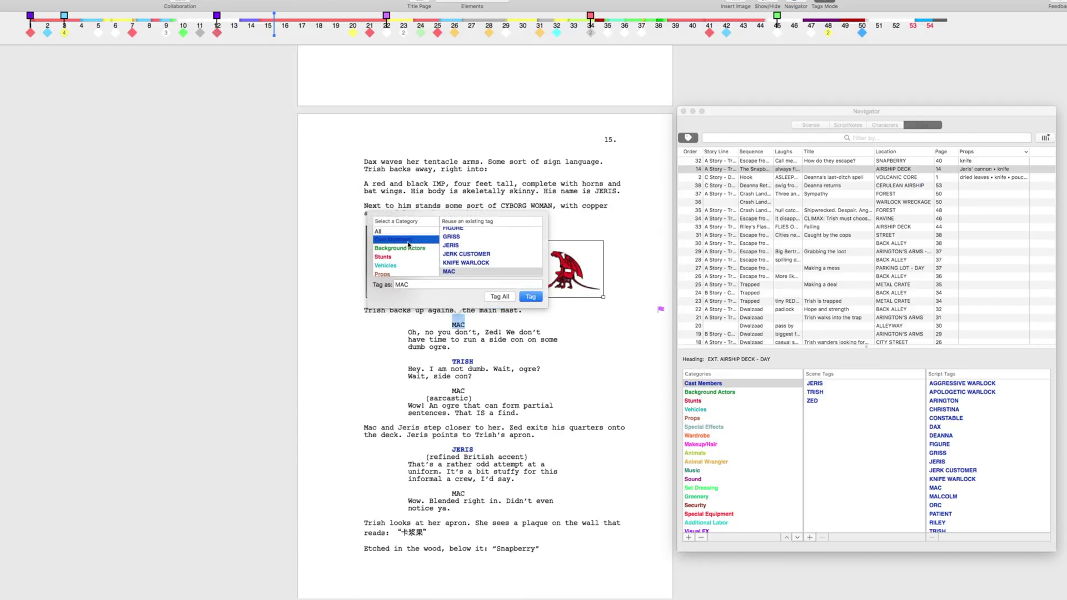
{"action": "left_click", "coordinate": [530, 295]}
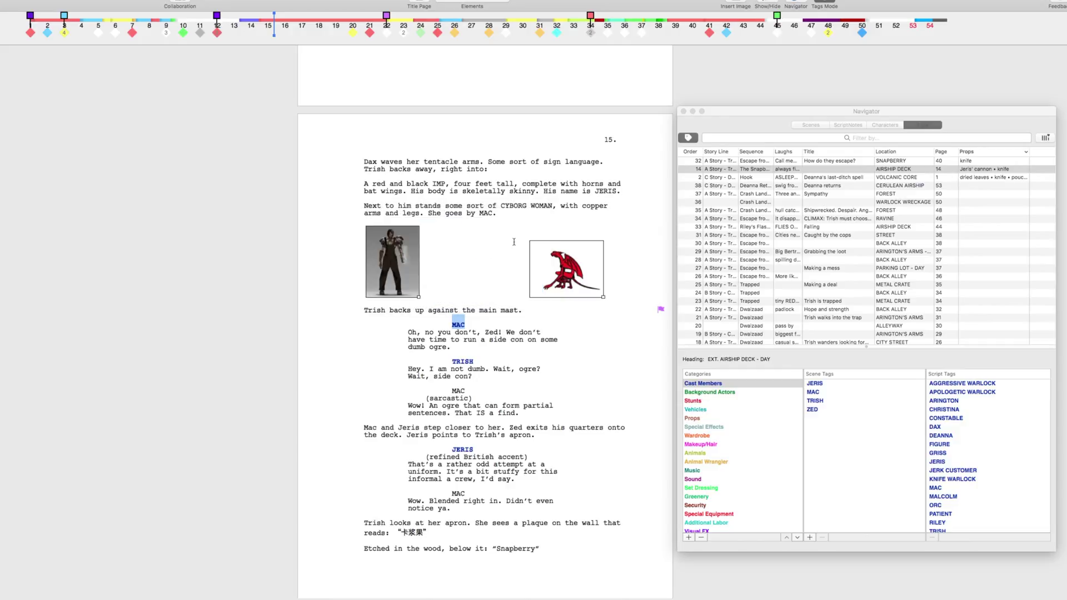
{"action": "double_click", "coordinate": [511, 206]}
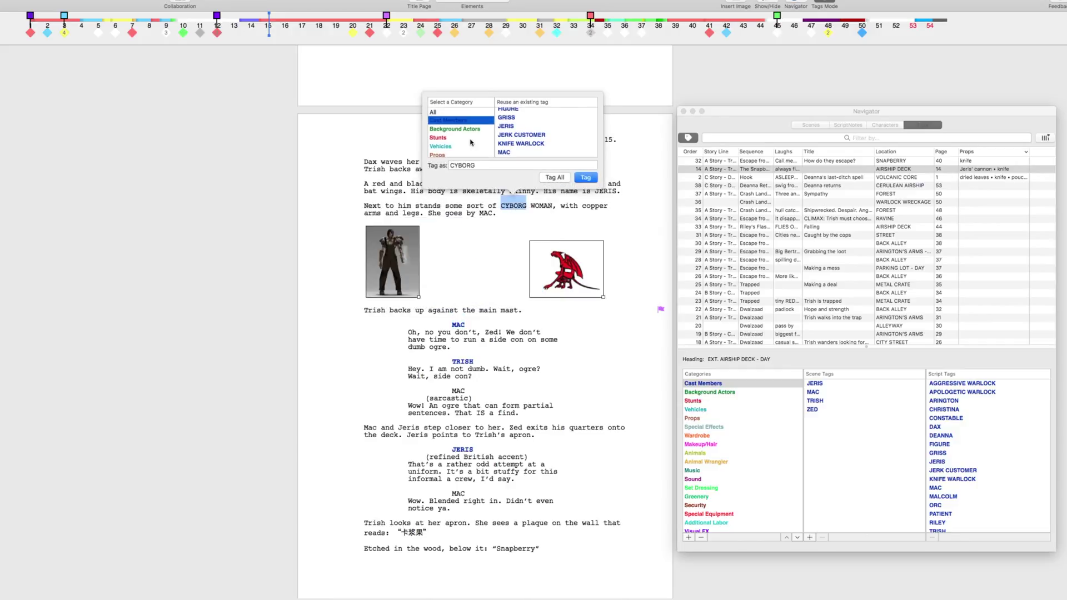
{"action": "scroll", "coordinate": [471, 142], "scroll_direction": "down", "scroll_amount": 5}
{"action": "scroll", "coordinate": [470, 141], "scroll_direction": "down", "scroll_amount": 5}
{"action": "left_click", "coordinate": [454, 152]}
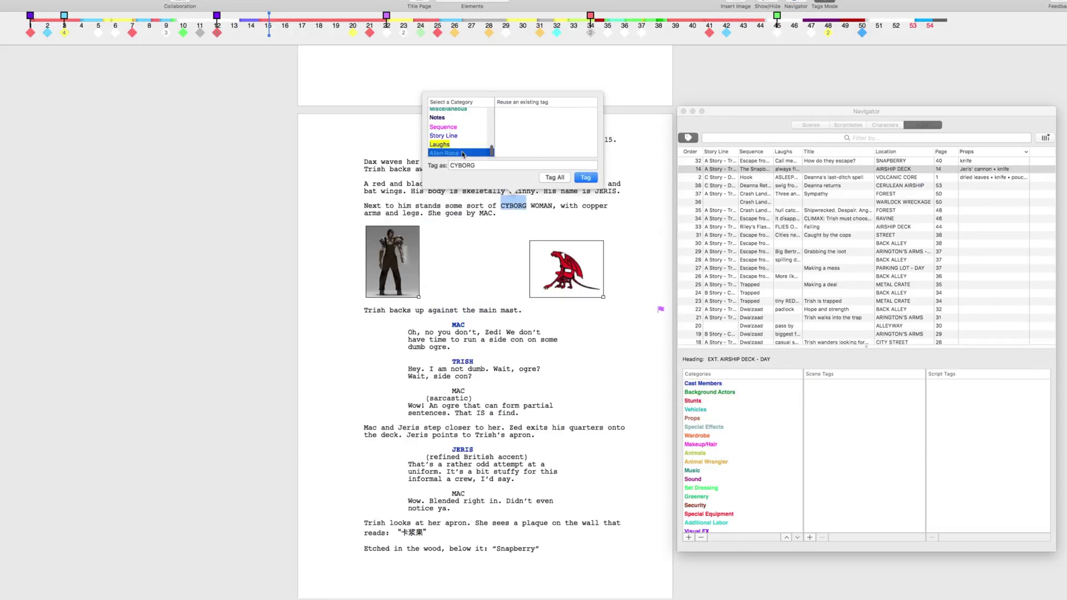
{"action": "left_click", "coordinate": [586, 178]}
{"action": "scroll", "coordinate": [714, 395], "scroll_direction": "up", "scroll_amount": 5}
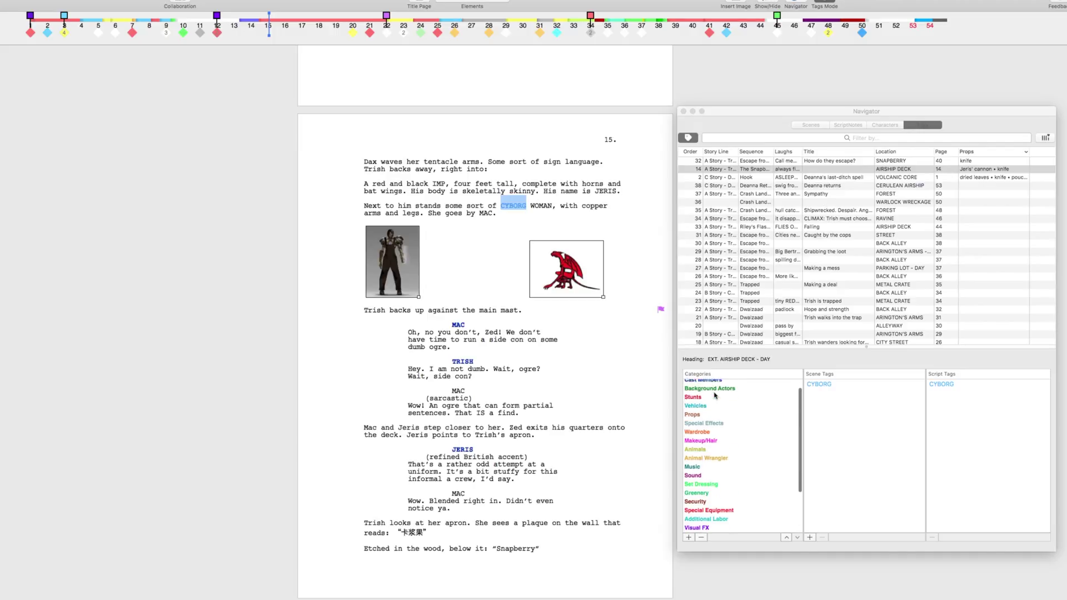
{"action": "left_click", "coordinate": [755, 392]}
{"action": "left_click", "coordinate": [822, 392]}
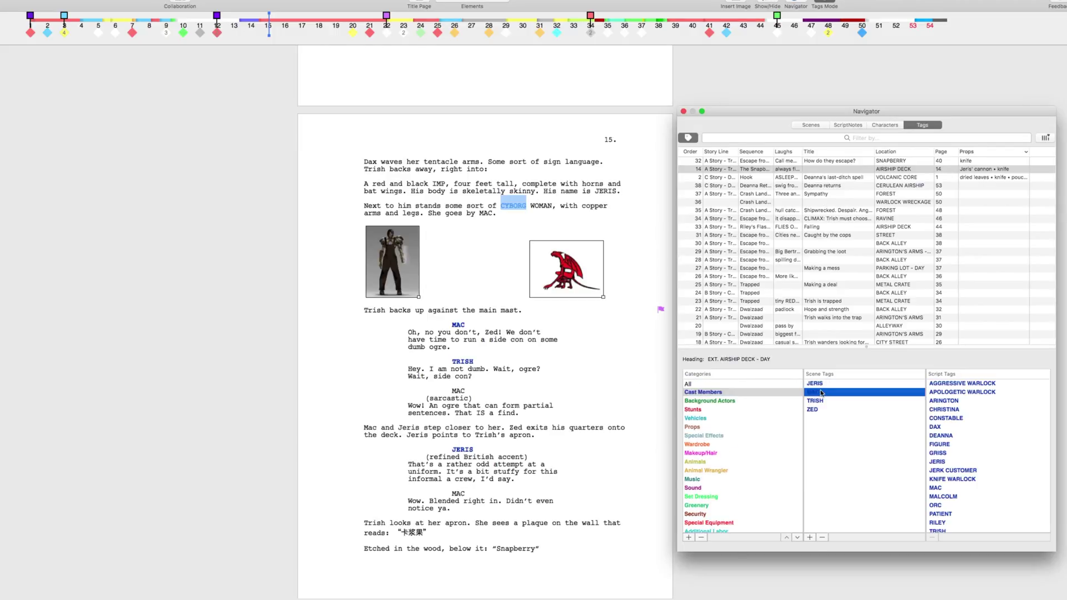
Add a CYBORG link to MAC's cast tag from the Scene Tags list.
{"action": "double_click", "coordinate": [821, 392]}
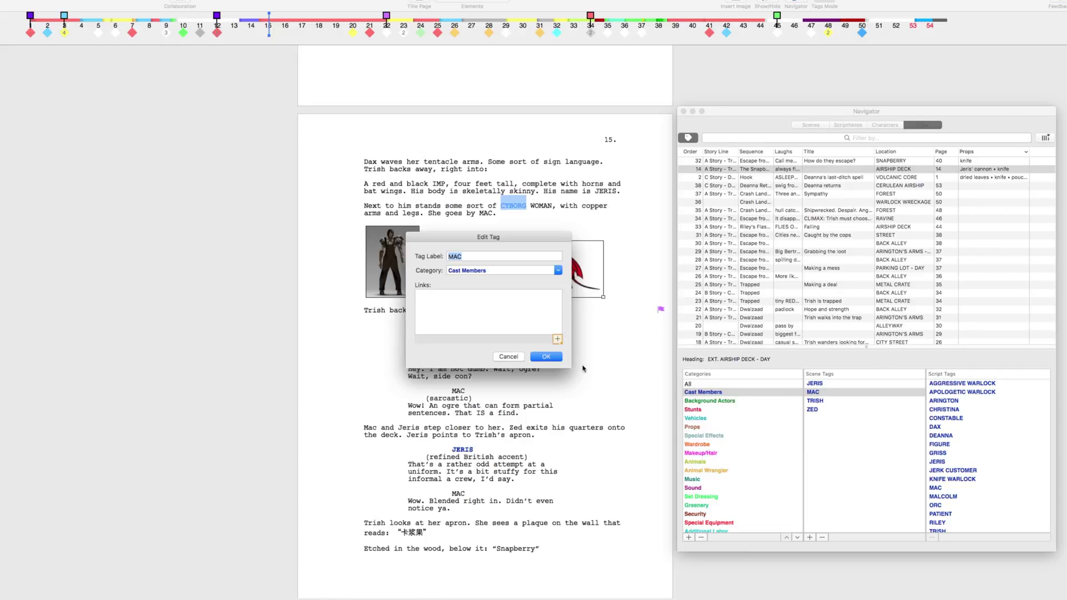
{"action": "left_click", "coordinate": [557, 340]}
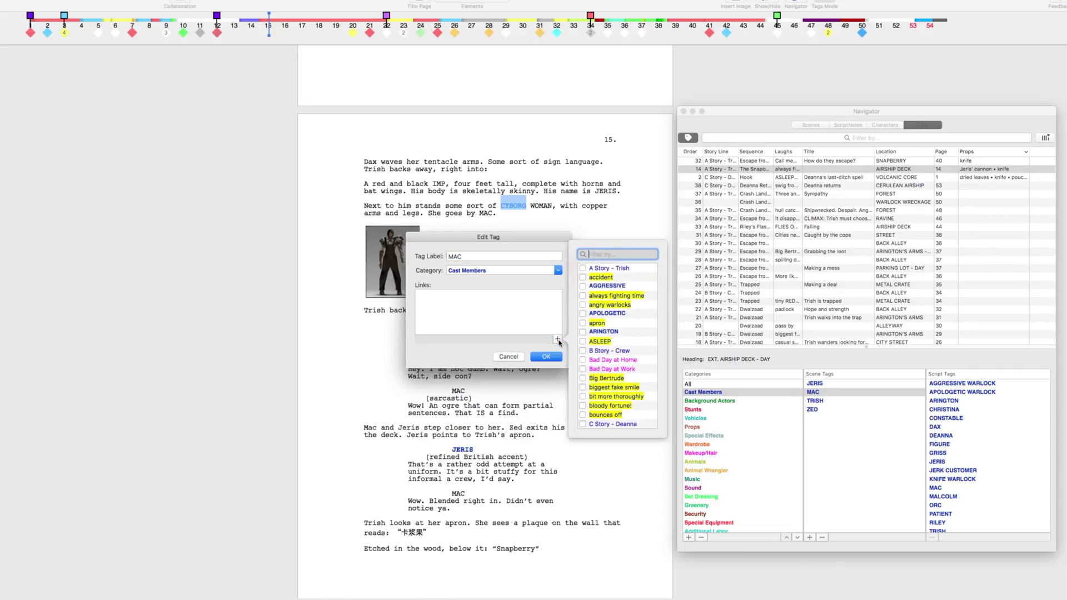
{"action": "scroll", "coordinate": [586, 346], "scroll_direction": "down", "scroll_amount": 2}
{"action": "scroll", "coordinate": [587, 346], "scroll_direction": "down", "scroll_amount": 2}
{"action": "scroll", "coordinate": [588, 346], "scroll_direction": "down", "scroll_amount": 2}
{"action": "scroll", "coordinate": [587, 346], "scroll_direction": "down", "scroll_amount": 2}
{"action": "scroll", "coordinate": [587, 359], "scroll_direction": "down", "scroll_amount": 2}
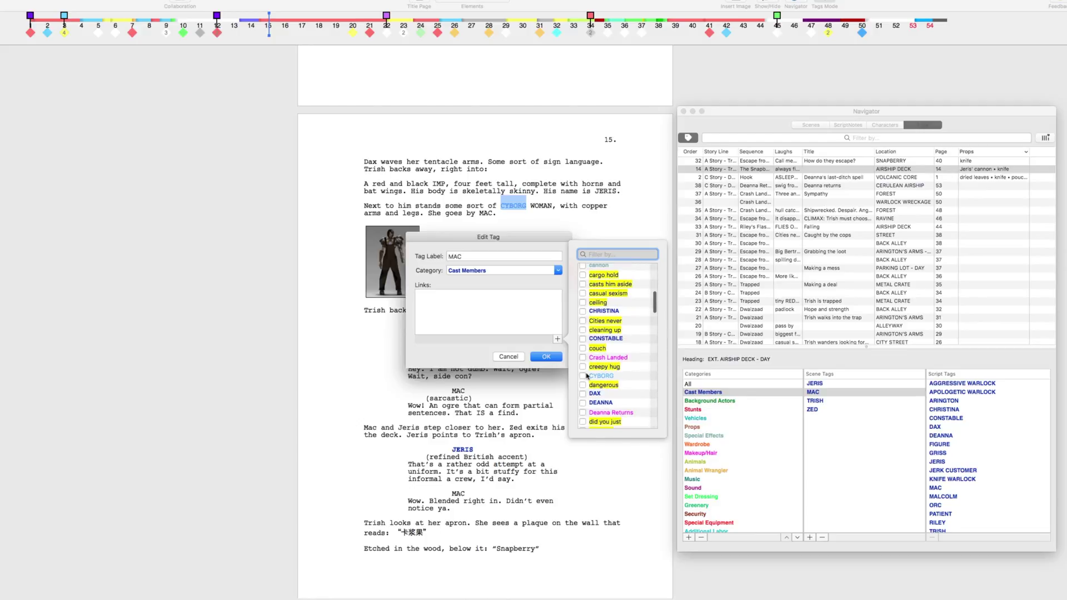
{"action": "left_click", "coordinate": [555, 358]}
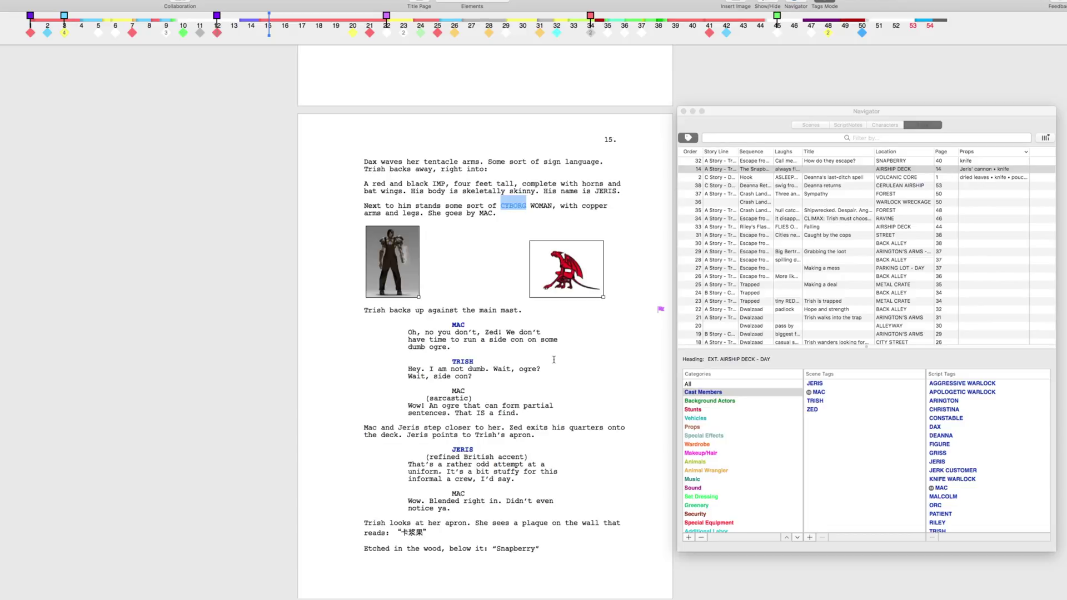
Find 'crossbow' on page 21 and tag it as a prop.
{"action": "key", "text": "super+f"}
{"action": "type", "text": "crossbow"}
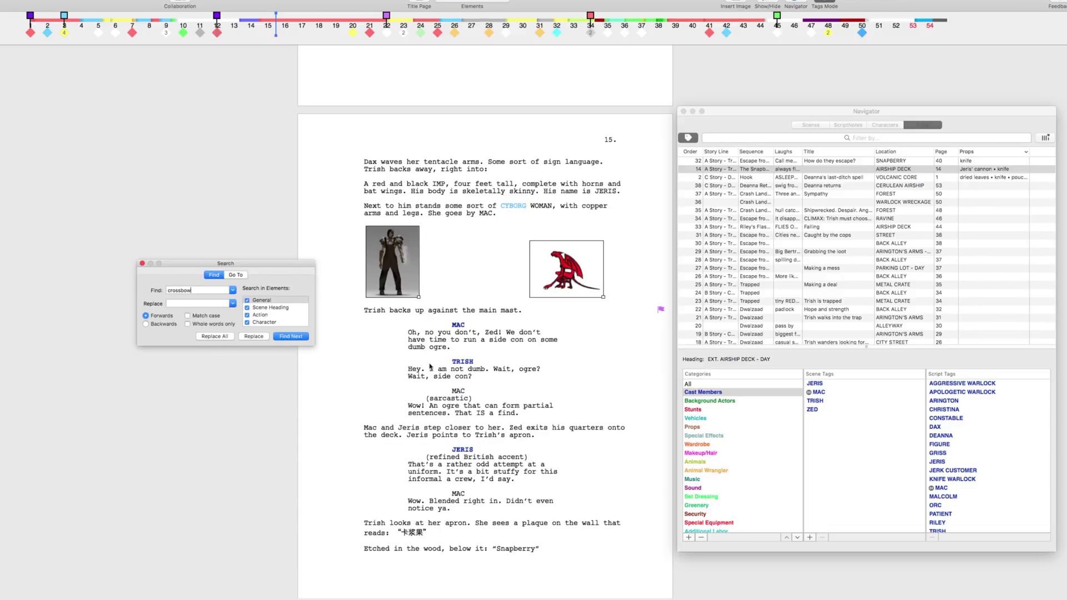
{"action": "key", "text": "Return"}
{"action": "double_click", "coordinate": [547, 427]}
{"action": "key", "text": "super+t"}
{"action": "left_click", "coordinate": [489, 373]}
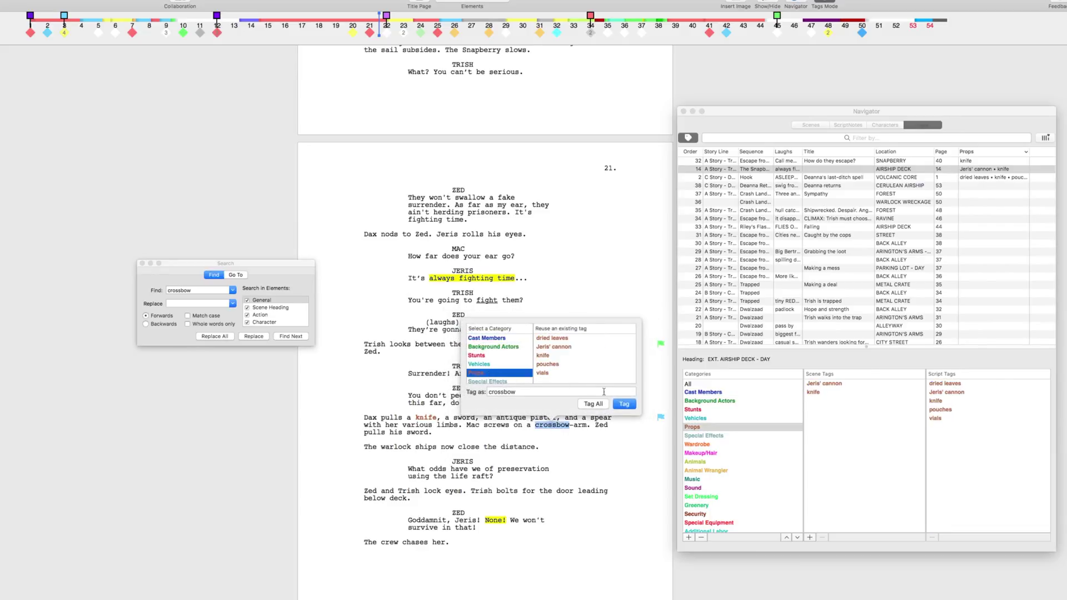
{"action": "left_click", "coordinate": [626, 404]}
Tag MAC under Makeup/Hair as the new 'Robot Makeup' tag.
{"action": "double_click", "coordinate": [458, 249]}
{"action": "key", "text": "super+t"}
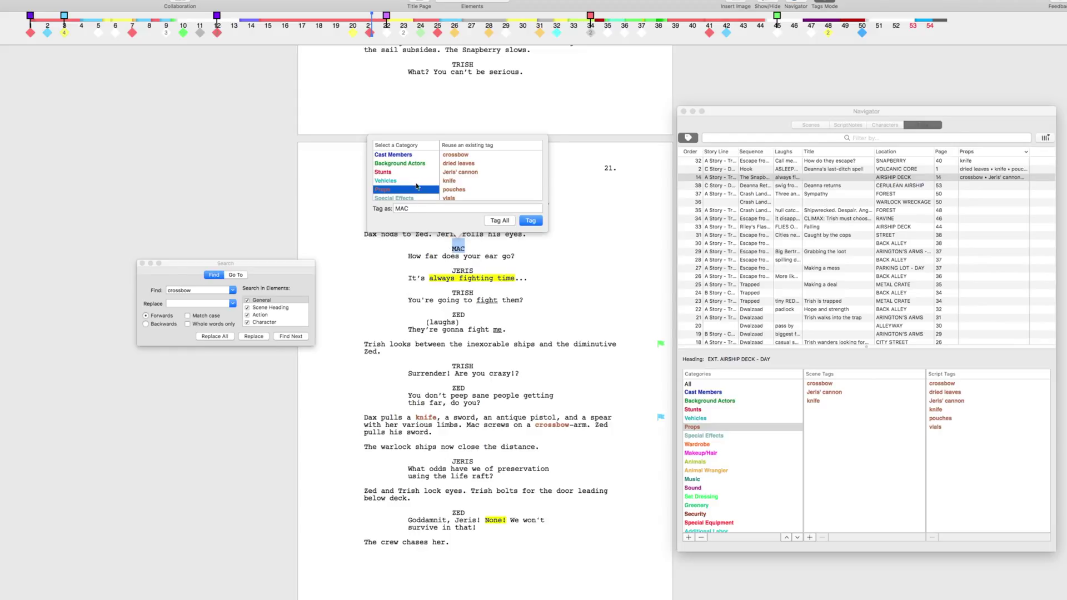
{"action": "key", "text": "Down"}
{"action": "key", "text": "Down"}
{"action": "key", "text": "Down"}
{"action": "key", "text": "Tab"}
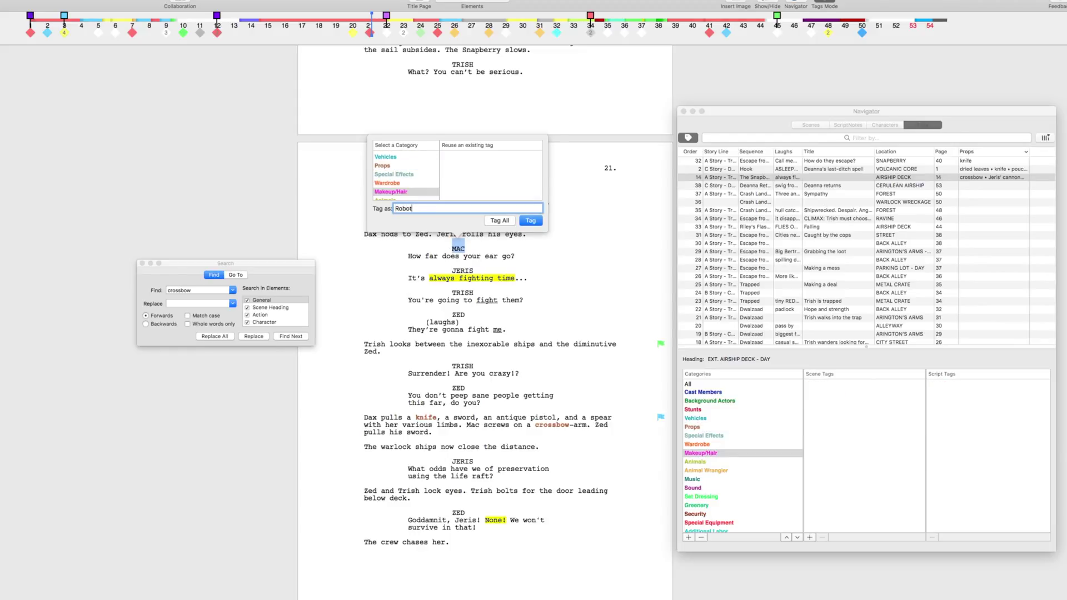
{"action": "left_click", "coordinate": [530, 221]}
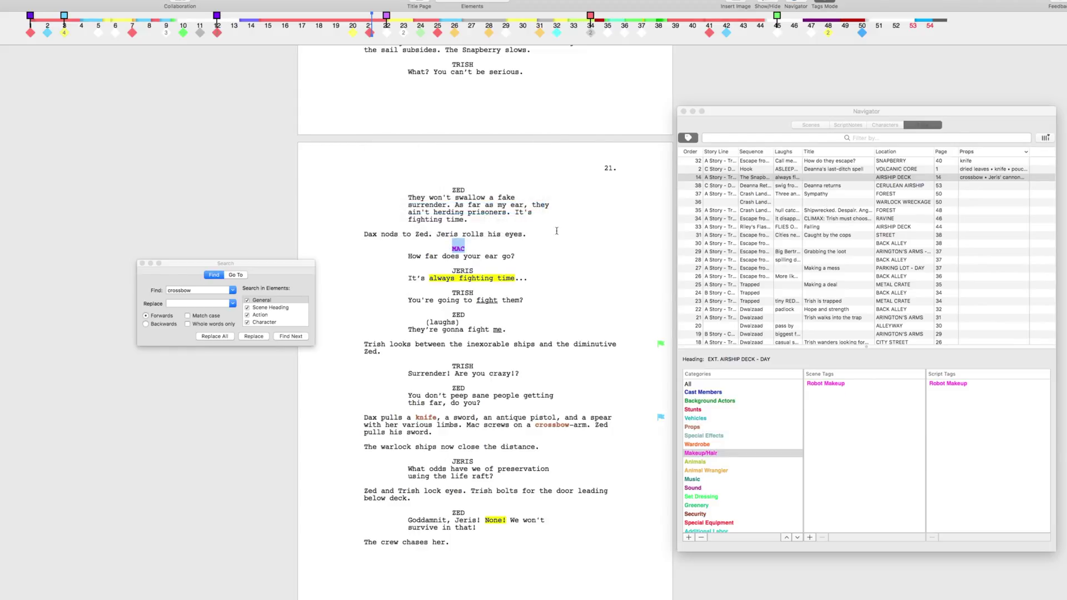
{"action": "left_click", "coordinate": [732, 394]}
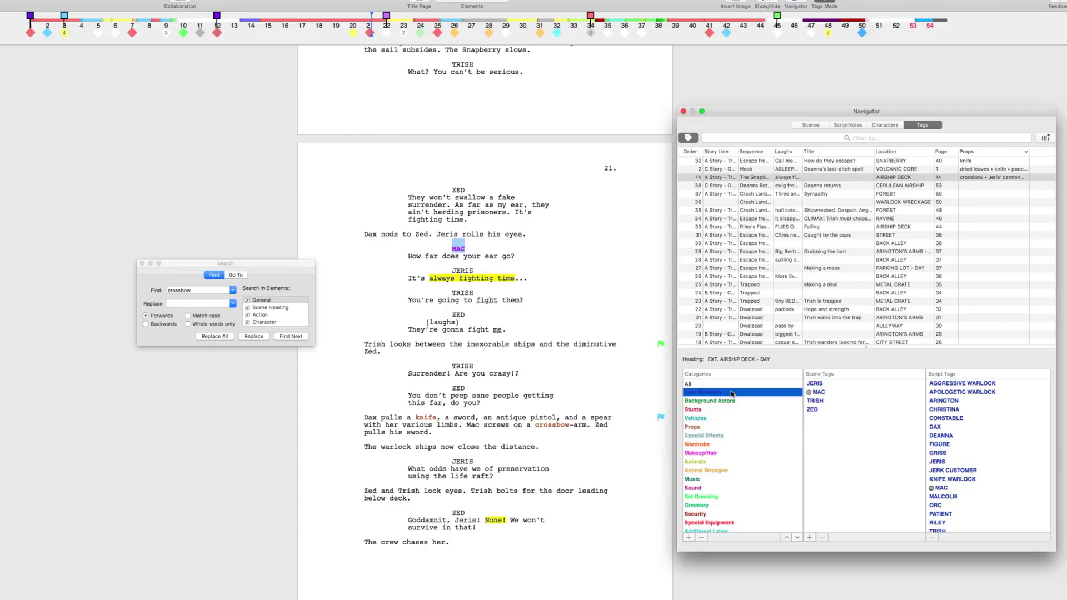
Add crossbow and Robot Makeup links to MAC's cast tag and close the Search window.
{"action": "double_click", "coordinate": [822, 391]}
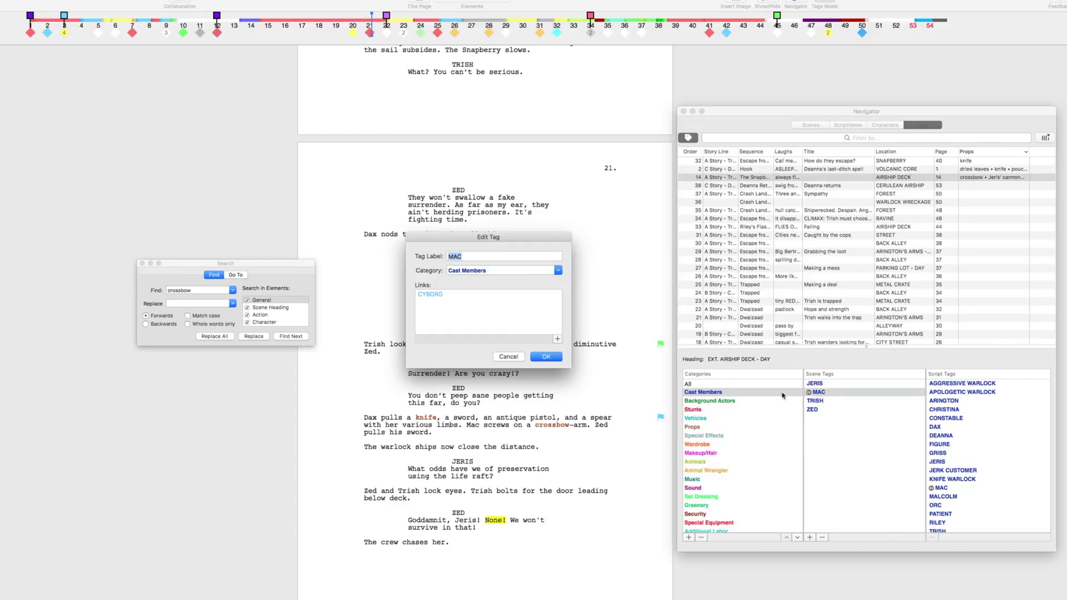
{"action": "left_click", "coordinate": [557, 340]}
{"action": "scroll", "coordinate": [594, 391], "scroll_direction": "down", "scroll_amount": 2}
{"action": "scroll", "coordinate": [595, 396], "scroll_direction": "down", "scroll_amount": 2}
{"action": "scroll", "coordinate": [595, 403], "scroll_direction": "down", "scroll_amount": 2}
{"action": "left_click", "coordinate": [595, 400]}
{"action": "scroll", "coordinate": [592, 400], "scroll_direction": "down", "scroll_amount": 2}
{"action": "scroll", "coordinate": [591, 401], "scroll_direction": "down", "scroll_amount": 3}
{"action": "scroll", "coordinate": [587, 402], "scroll_direction": "down", "scroll_amount": 3}
{"action": "scroll", "coordinate": [585, 405], "scroll_direction": "down", "scroll_amount": 2}
{"action": "scroll", "coordinate": [586, 403], "scroll_direction": "down", "scroll_amount": 2}
{"action": "left_click", "coordinate": [582, 388]}
{"action": "left_click", "coordinate": [546, 356]}
{"action": "left_click", "coordinate": [143, 264]}
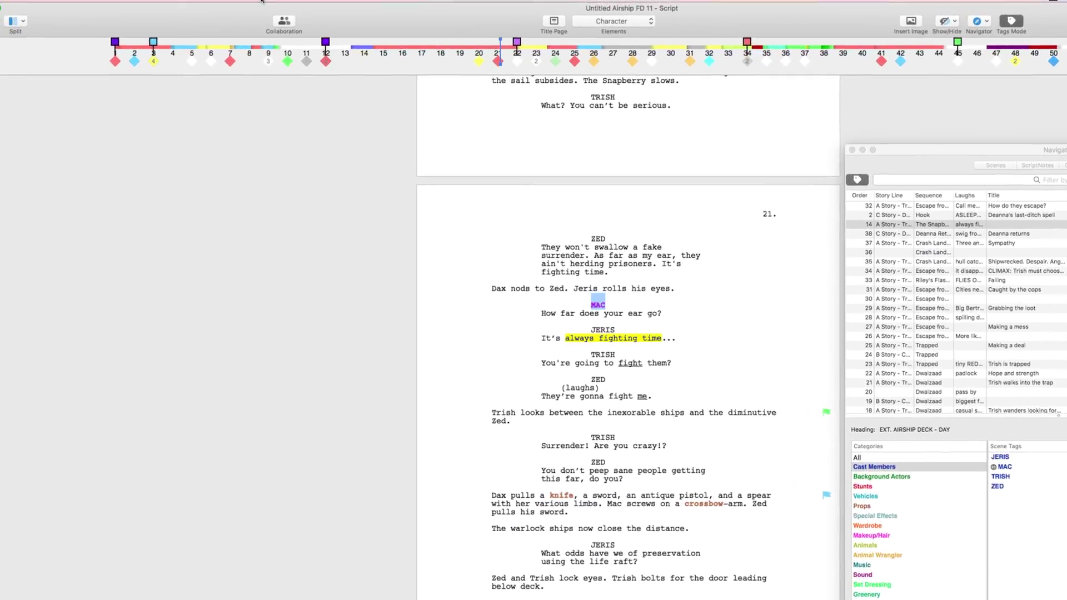
Tag all character names in the script, including ARINGTON, DAX and MAC.
{"action": "left_click", "coordinate": [310, 7]}
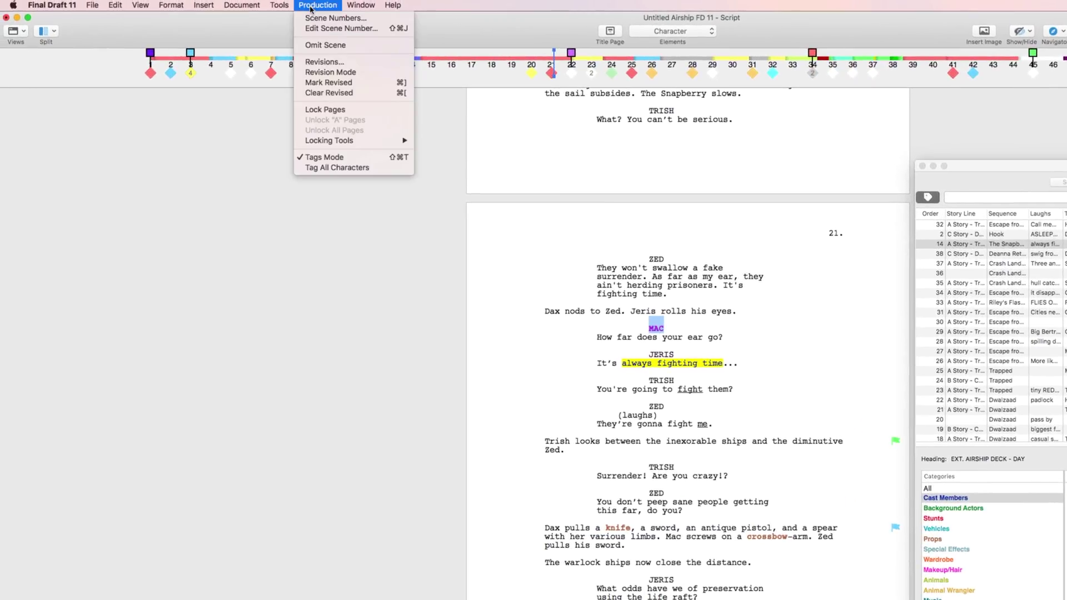
{"action": "left_click", "coordinate": [357, 170]}
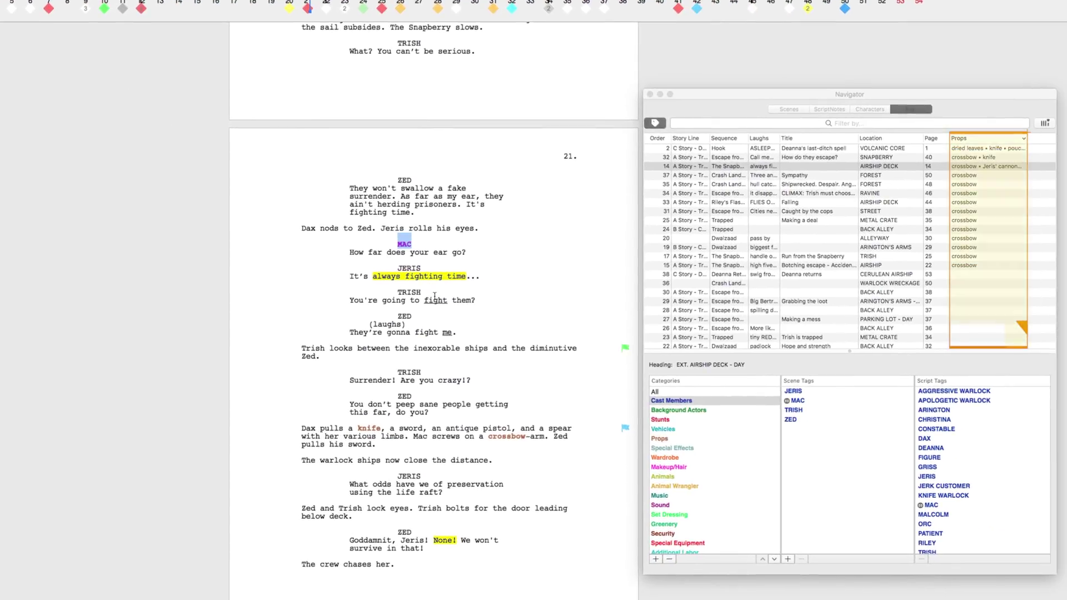
{"action": "left_click", "coordinate": [472, 275]}
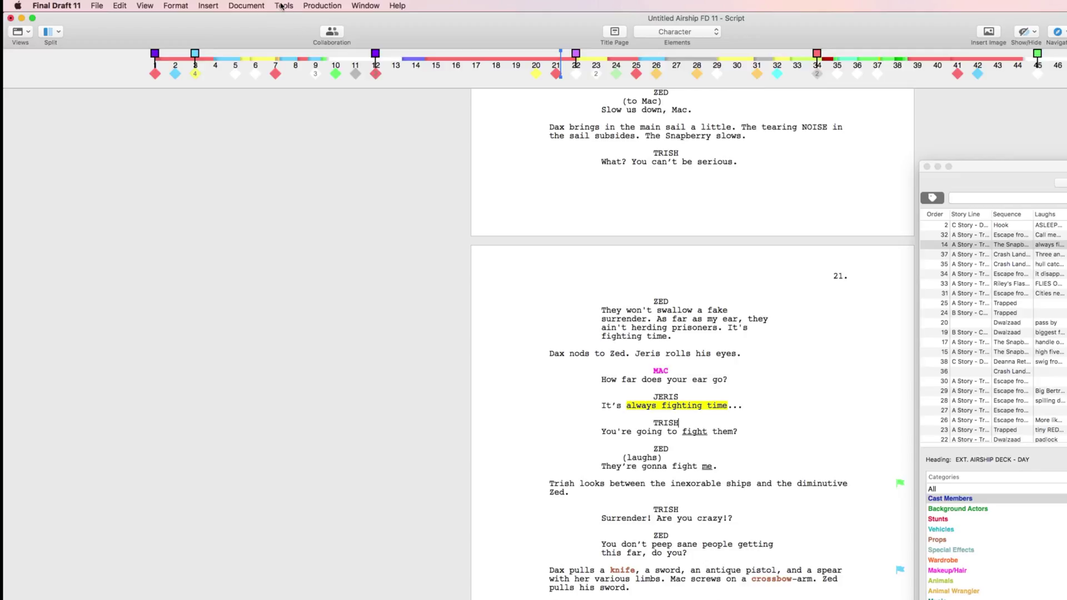
Generate a Tags Report by Scene, then close the Navigator window.
{"action": "left_click", "coordinate": [282, 7]}
{"action": "mouse_move", "coordinate": [301, 72]}
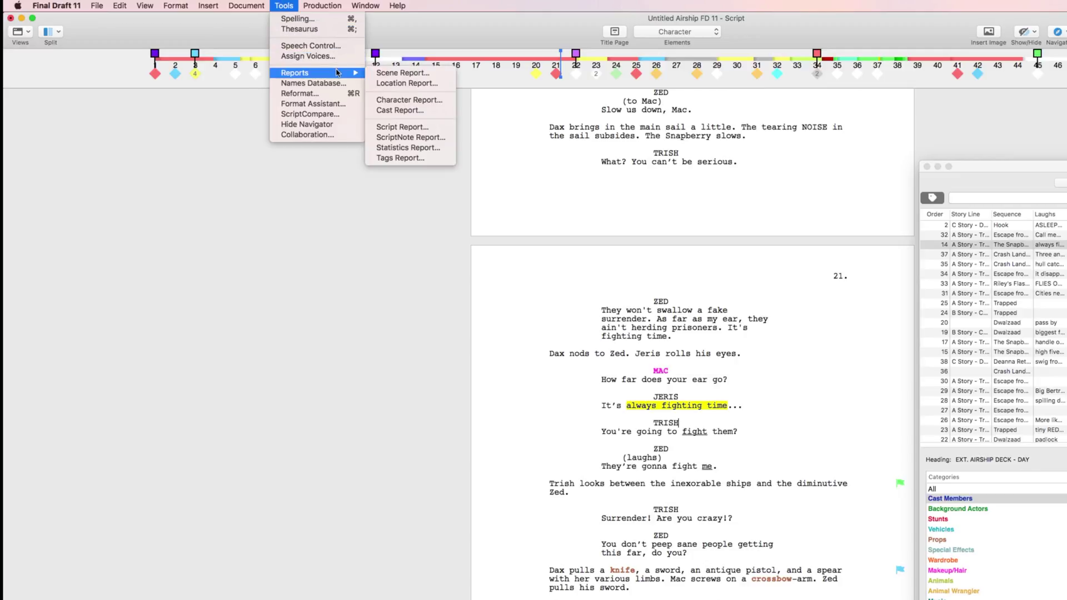
{"action": "left_click", "coordinate": [400, 158]}
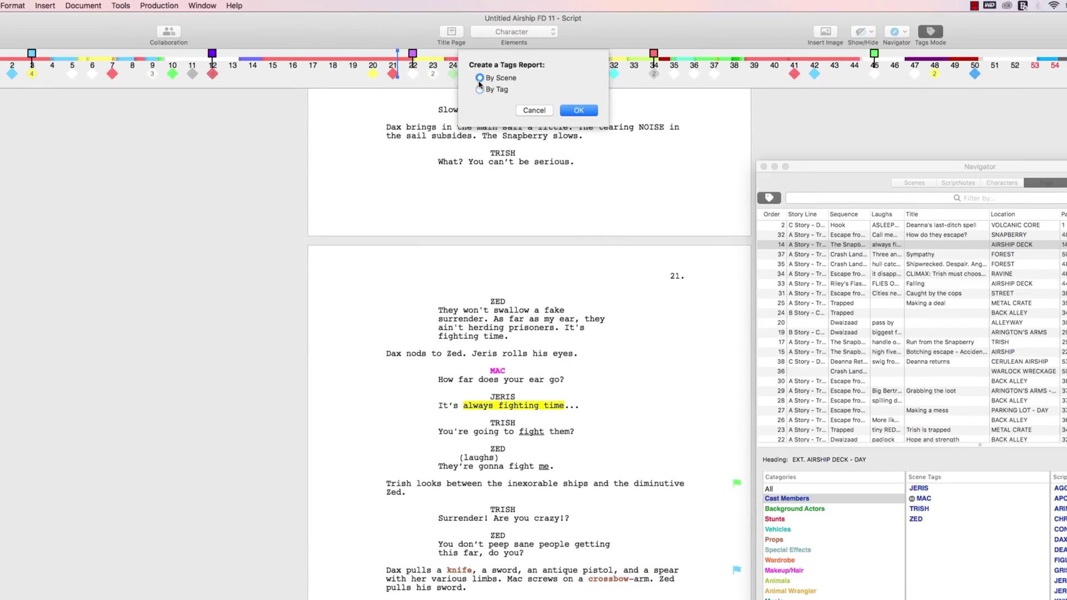
{"action": "left_click", "coordinate": [588, 111]}
{"action": "left_click", "coordinate": [764, 167]}
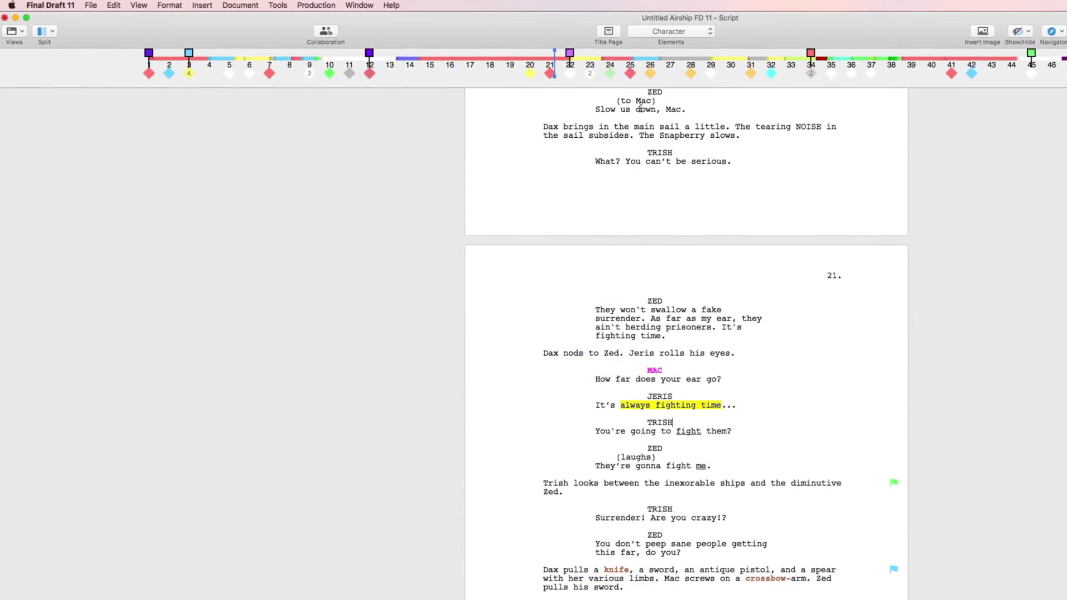
Start a new Tags Report from the Tools reports list.
{"action": "left_click", "coordinate": [277, 6]}
{"action": "mouse_move", "coordinate": [310, 73]}
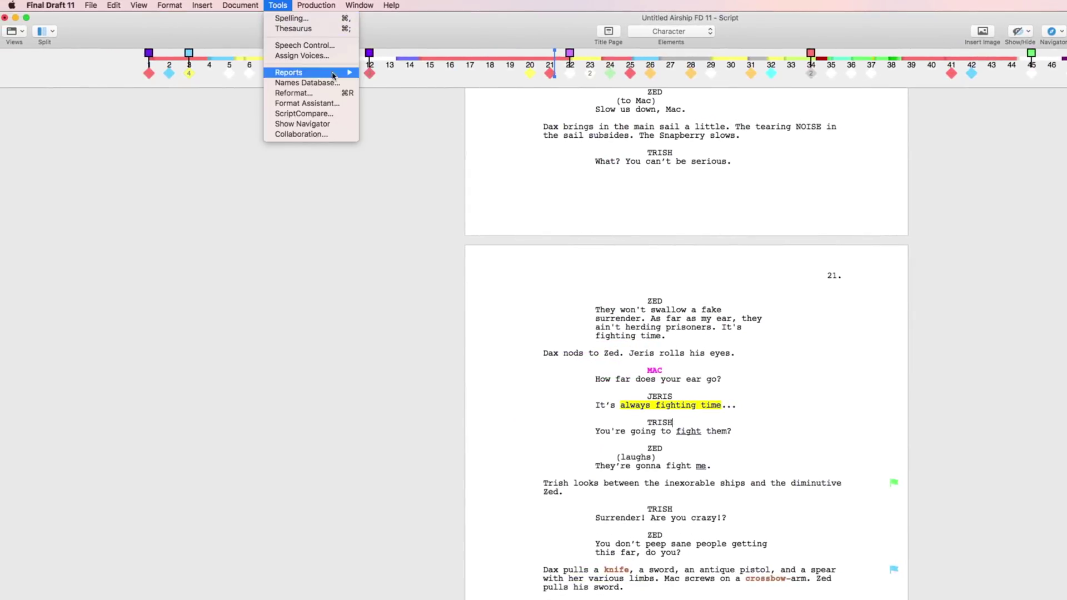
{"action": "left_click", "coordinate": [395, 158]}
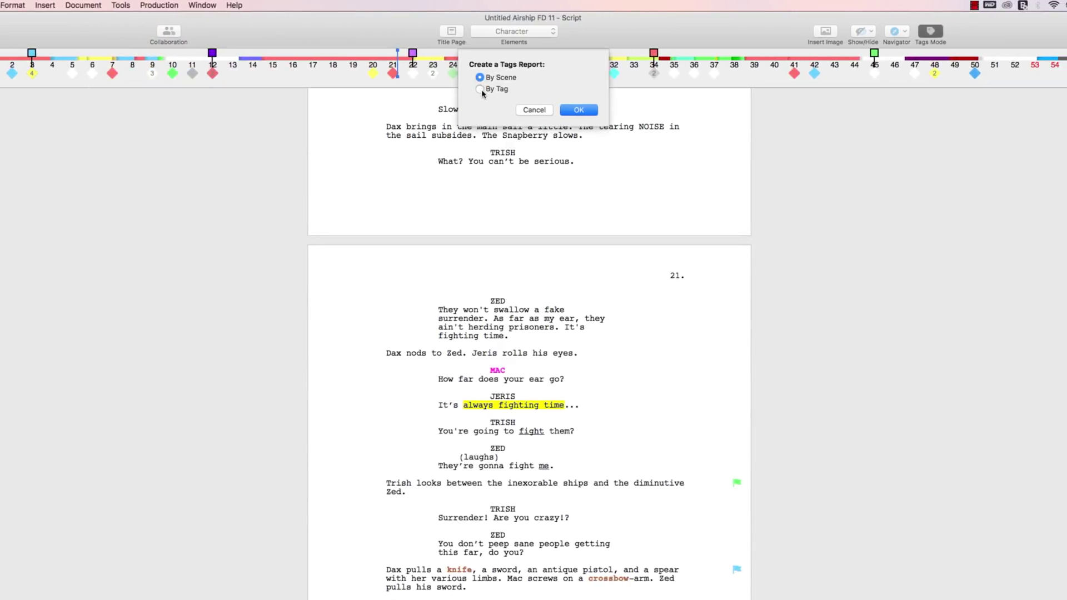
{"action": "left_click", "coordinate": [590, 111]}
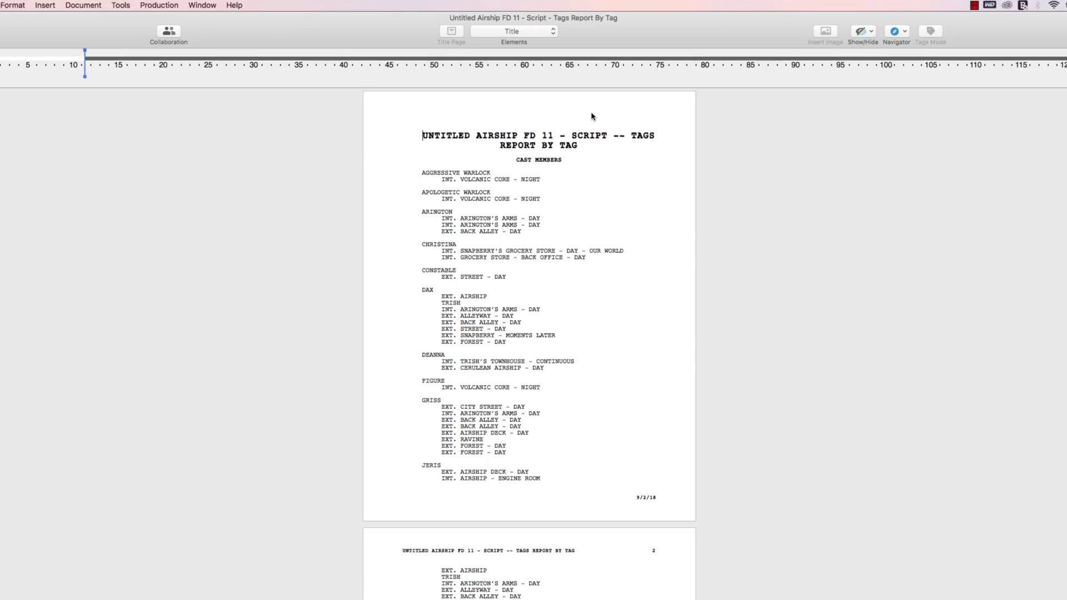
{"action": "scroll", "coordinate": [562, 274], "scroll_direction": "down", "scroll_amount": 1}
{"action": "scroll", "coordinate": [563, 274], "scroll_direction": "down", "scroll_amount": 1}
{"action": "scroll", "coordinate": [562, 273], "scroll_direction": "down", "scroll_amount": 1}
{"action": "scroll", "coordinate": [562, 274], "scroll_direction": "down", "scroll_amount": 1}
{"action": "scroll", "coordinate": [562, 274], "scroll_direction": "down", "scroll_amount": 1}
{"action": "scroll", "coordinate": [562, 274], "scroll_direction": "down", "scroll_amount": 1}
{"action": "scroll", "coordinate": [562, 274], "scroll_direction": "down", "scroll_amount": 1}
{"action": "scroll", "coordinate": [562, 273], "scroll_direction": "down", "scroll_amount": 1}
{"action": "scroll", "coordinate": [562, 274], "scroll_direction": "down", "scroll_amount": 2}
{"action": "scroll", "coordinate": [562, 274], "scroll_direction": "down", "scroll_amount": 1}
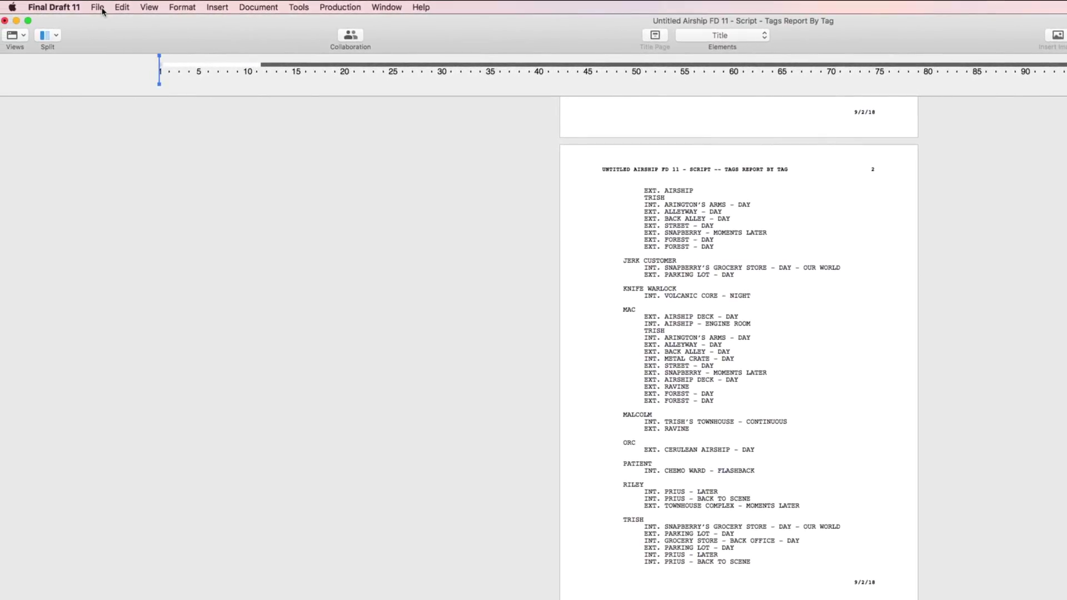
Show the File menu's Save As PDF and Print options for the Tags Report.
{"action": "left_click", "coordinate": [99, 8]}
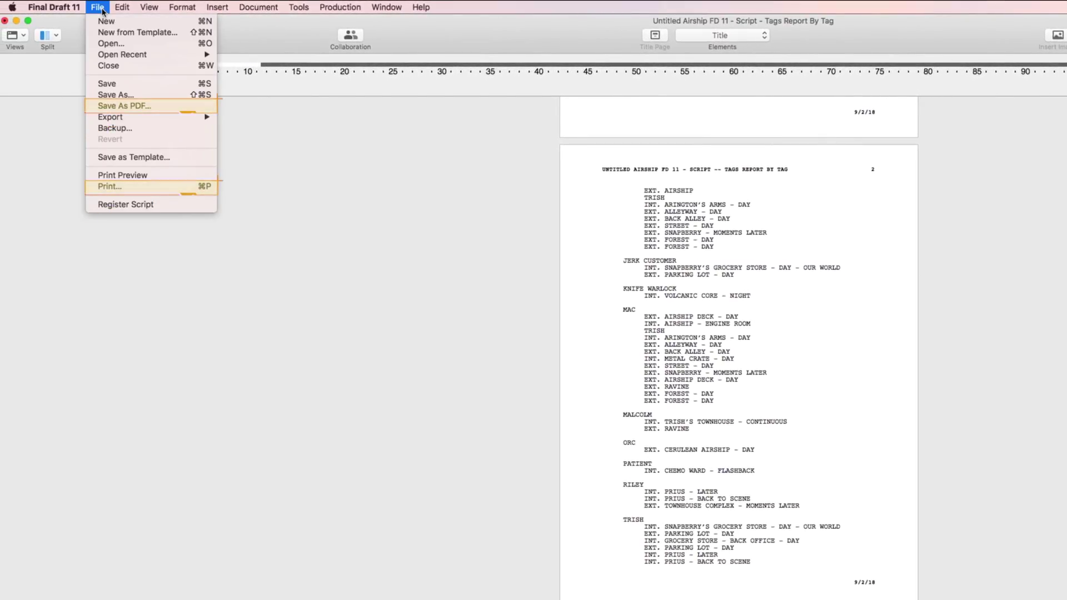